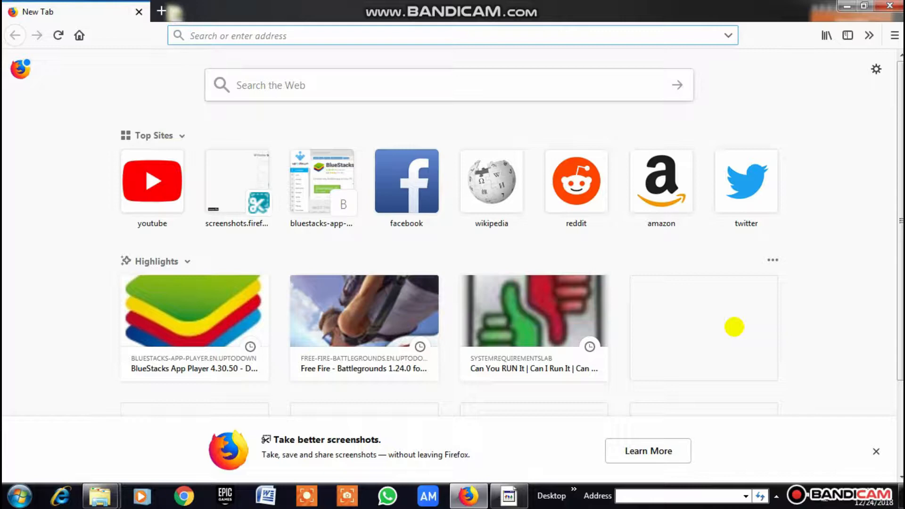
- Search the web for "pixlr editor online"
{"action": "left_click", "coordinate": [296, 85]}
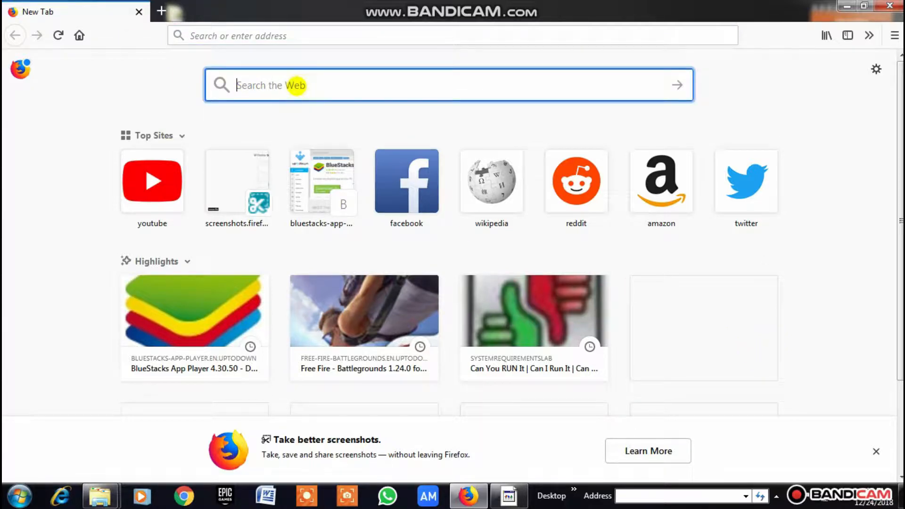
{"action": "type", "text": "pixlr"}
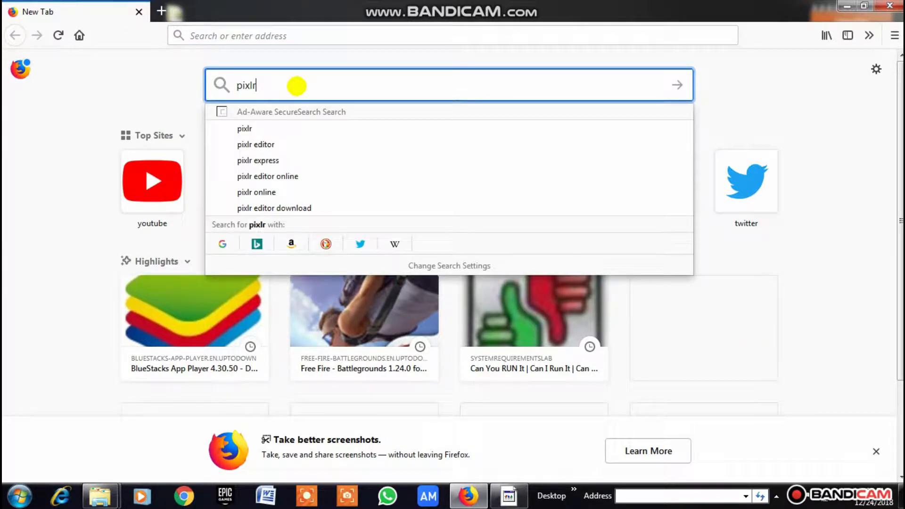
{"action": "type", "text": " edit"}
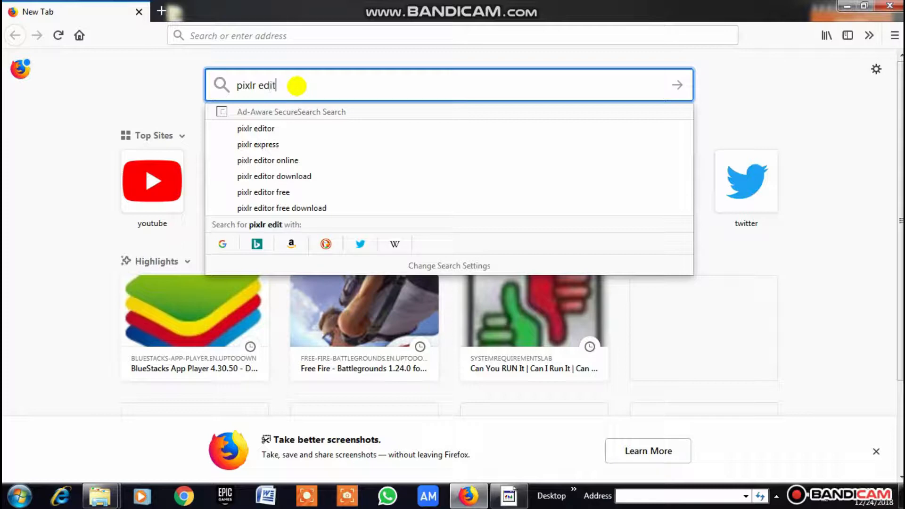
{"action": "type", "text": "or"}
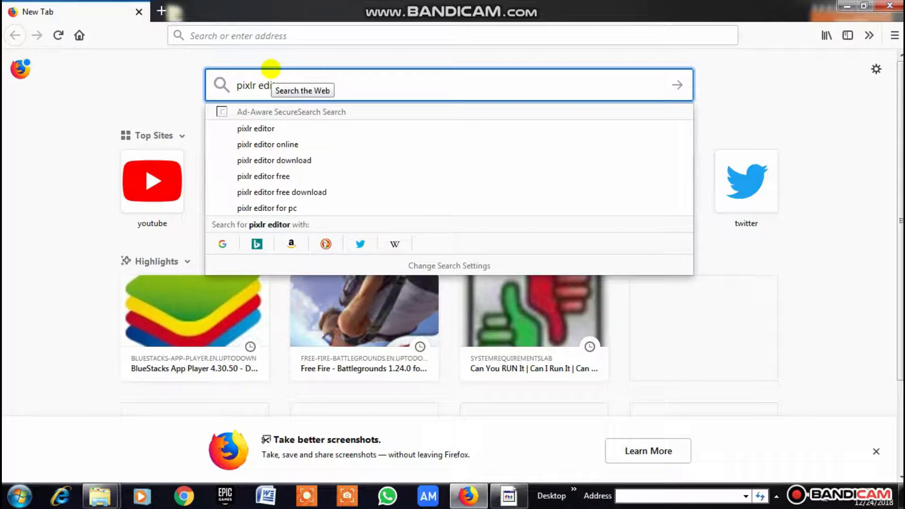
{"action": "key", "text": "Down"}
{"action": "key", "text": "Down"}
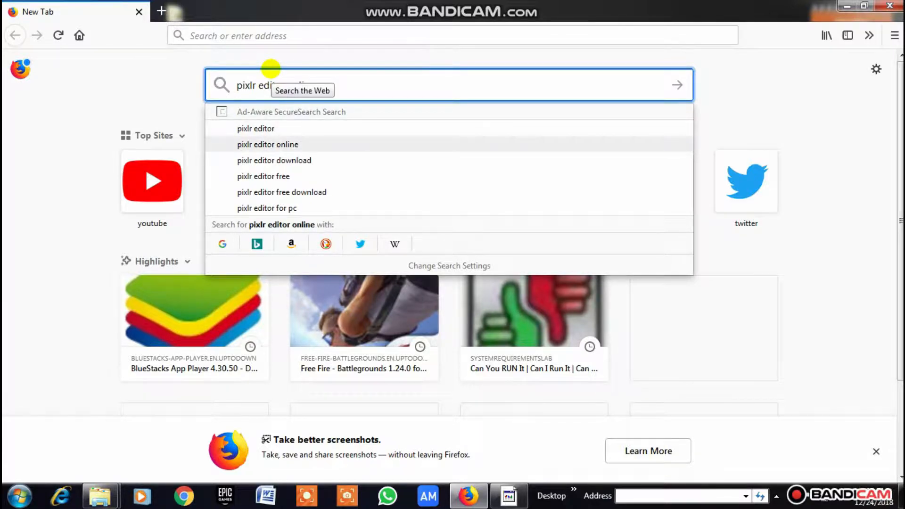
{"action": "key", "text": "Return"}
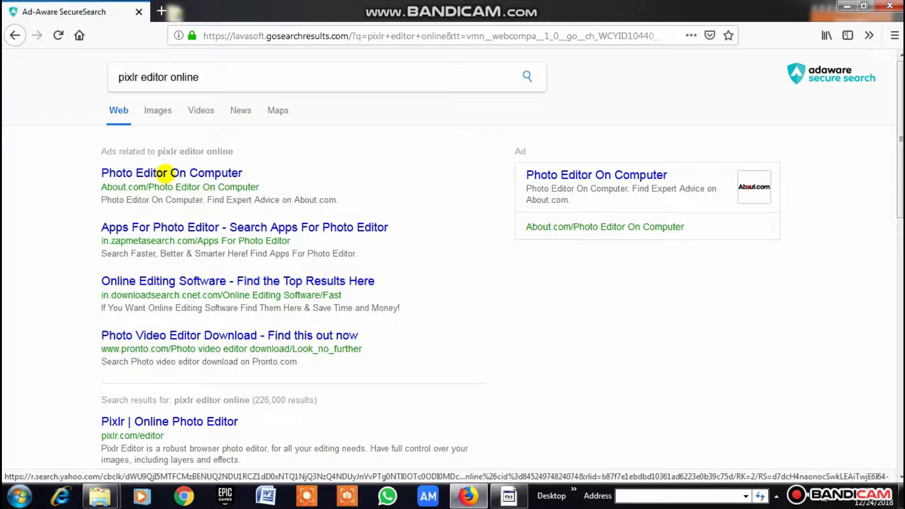
{"action": "left_click", "coordinate": [165, 173]}
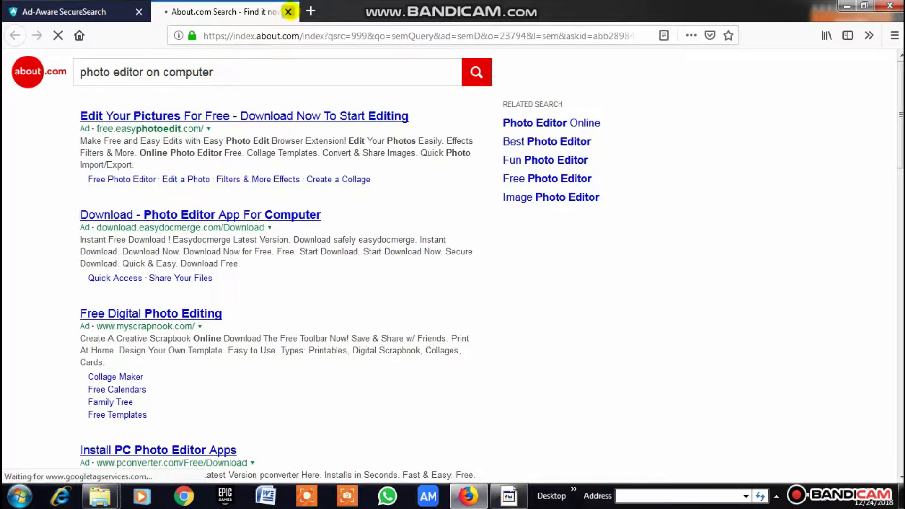
{"action": "key", "text": "ctrl+w"}
{"action": "left_click_drag", "start_coordinate": [226, 77], "coordinate": [91, 75]}
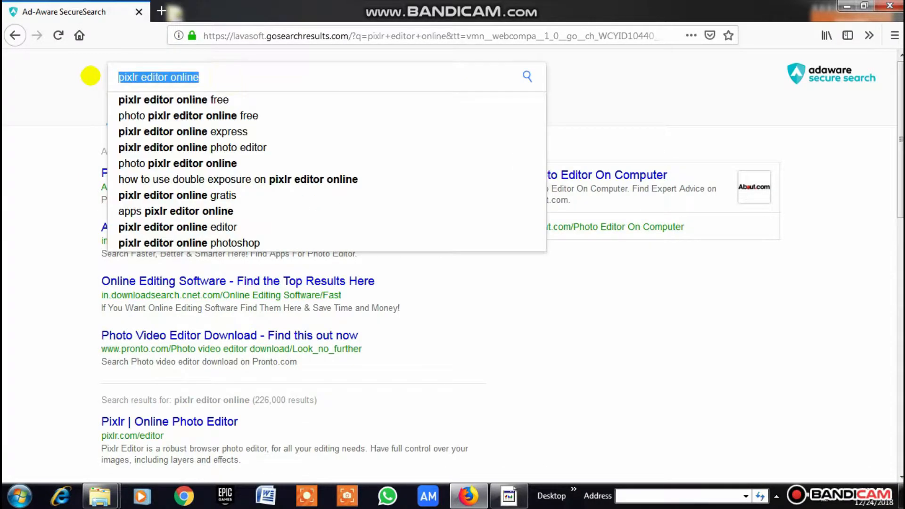
{"action": "type", "text": "https"}
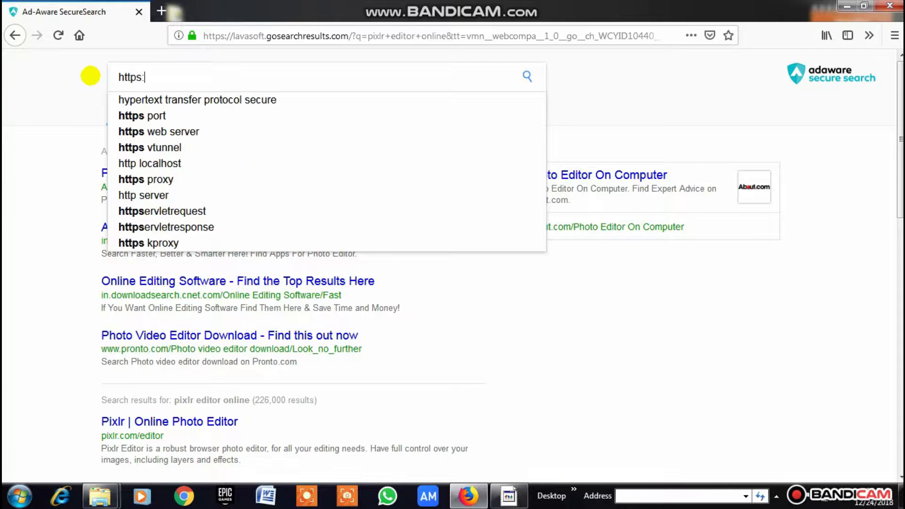
{"action": "type", "text": "://"}
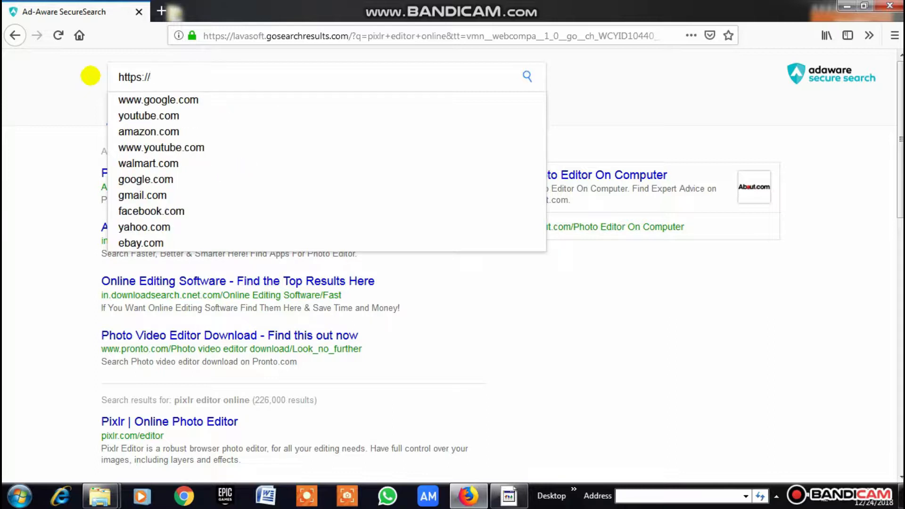
{"action": "type", "text": "pixlr"}
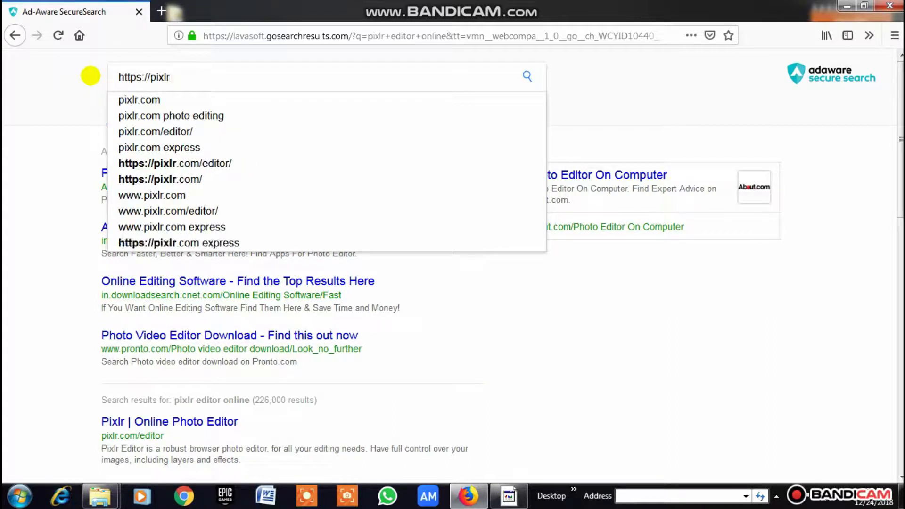
{"action": "key", "text": "Down"}
{"action": "key", "text": "Down"}
{"action": "key", "text": "Down"}
{"action": "key", "text": "Down"}
{"action": "key", "text": "Down"}
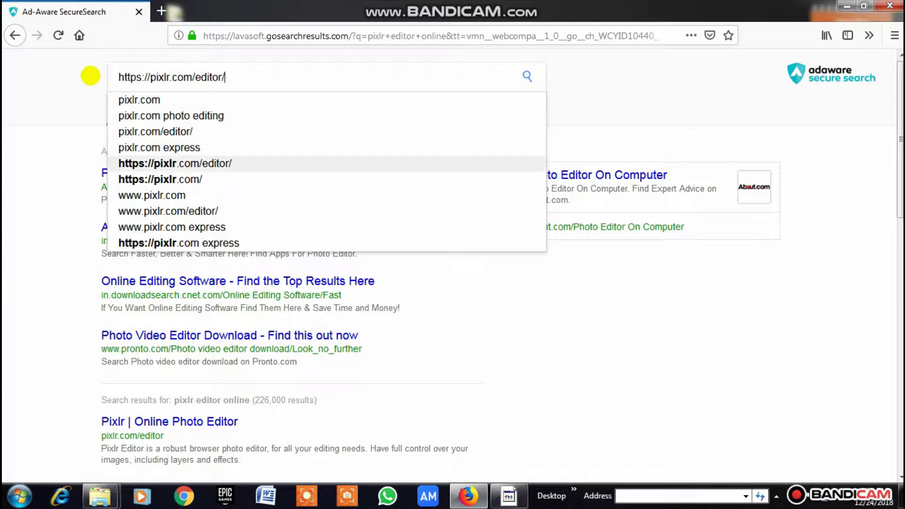
{"action": "key", "text": "Return"}
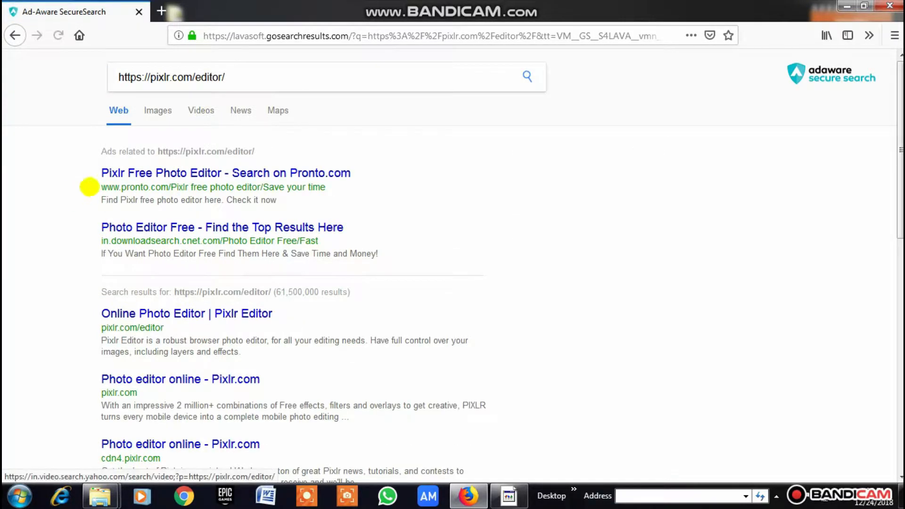
{"action": "left_click", "coordinate": [137, 173]}
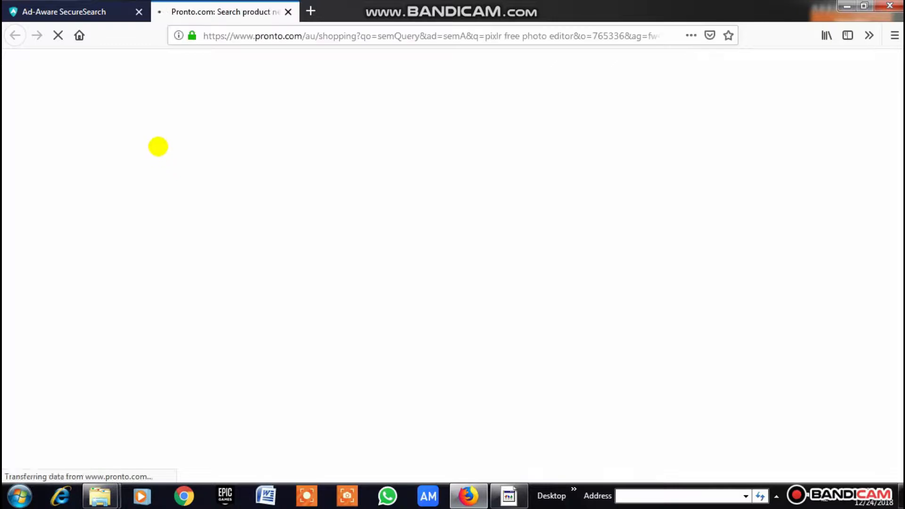
{"action": "left_click", "coordinate": [260, 102]}
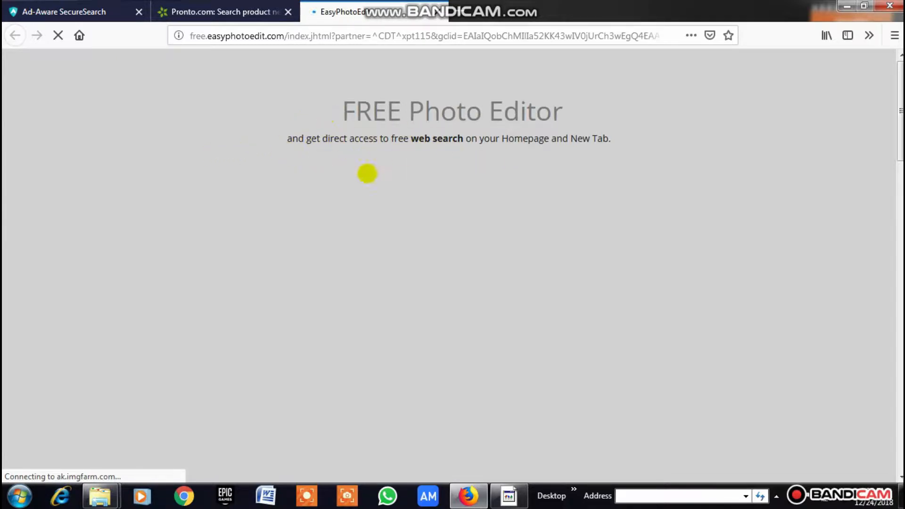
{"action": "left_click", "coordinate": [379, 200]}
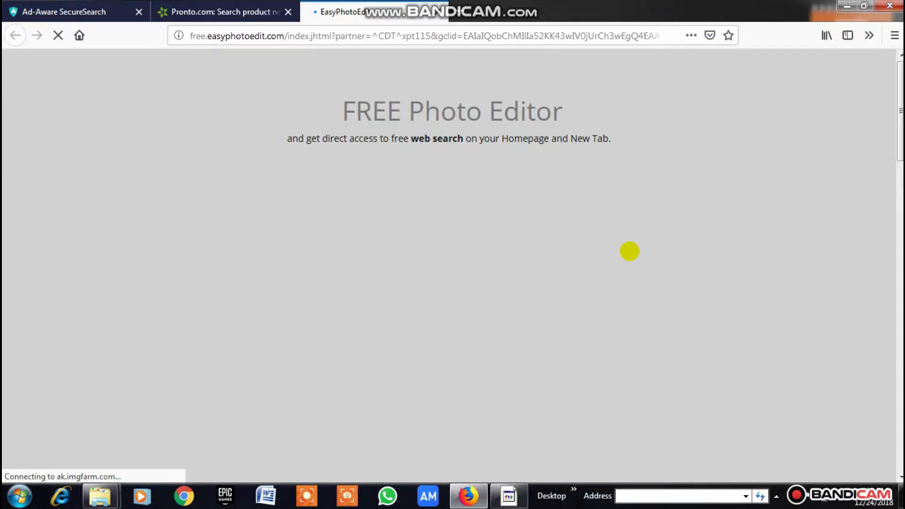
{"action": "left_click", "coordinate": [509, 497]}
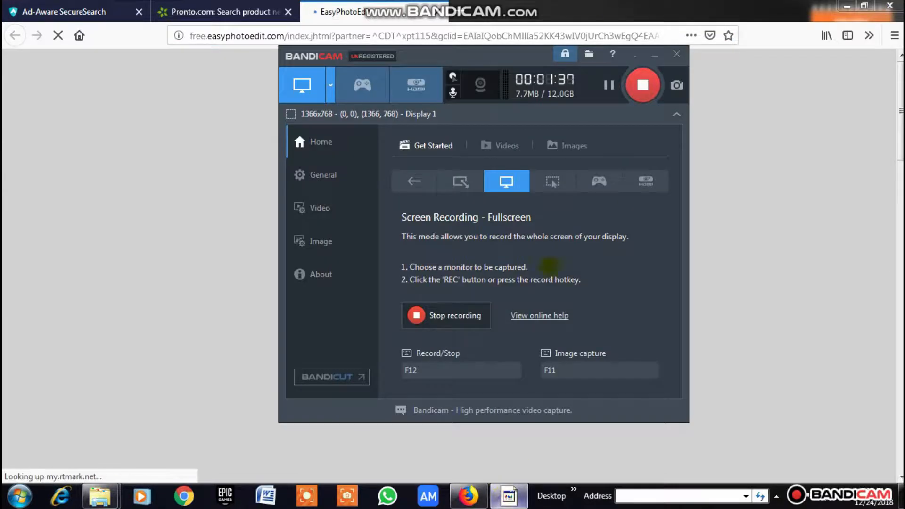
{"action": "left_click", "coordinate": [655, 56]}
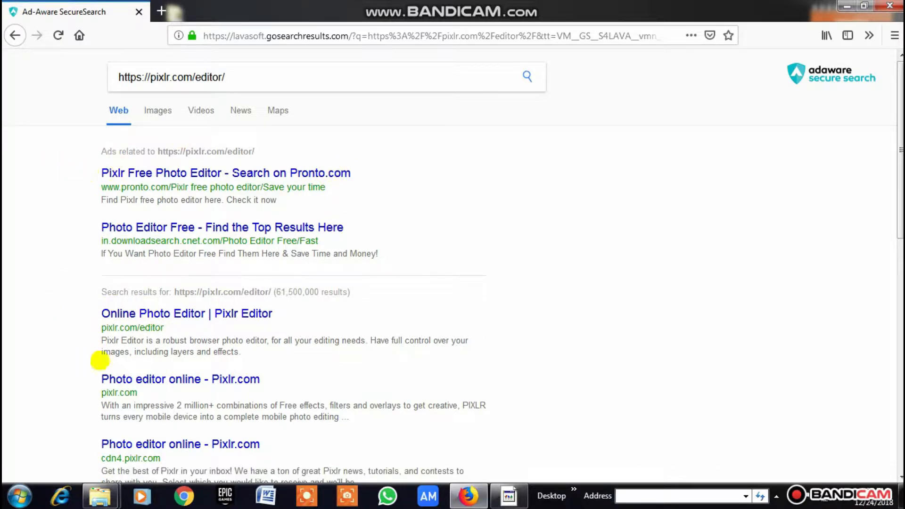
- Open the Pixlr Editor site from the search results, dismiss its privacy notice and enable Flash Player so the editor loads
{"action": "left_click", "coordinate": [122, 314]}
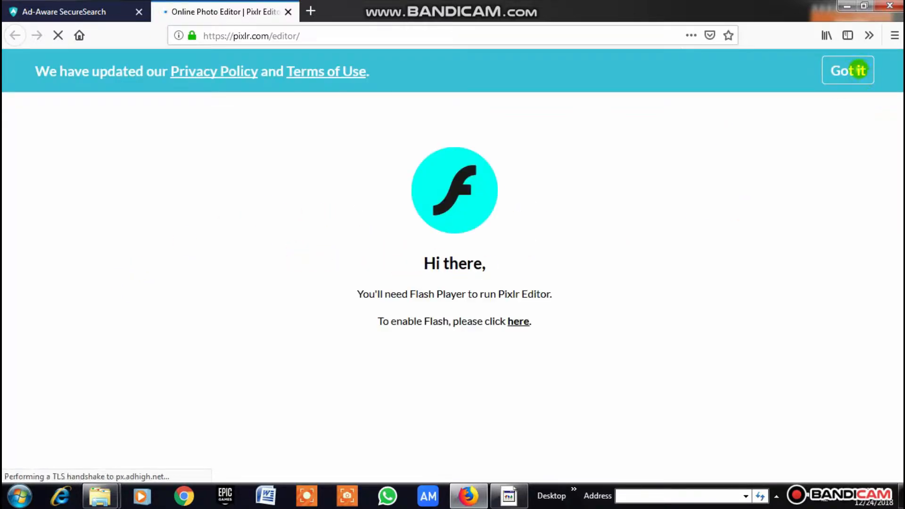
{"action": "left_click", "coordinate": [861, 71]}
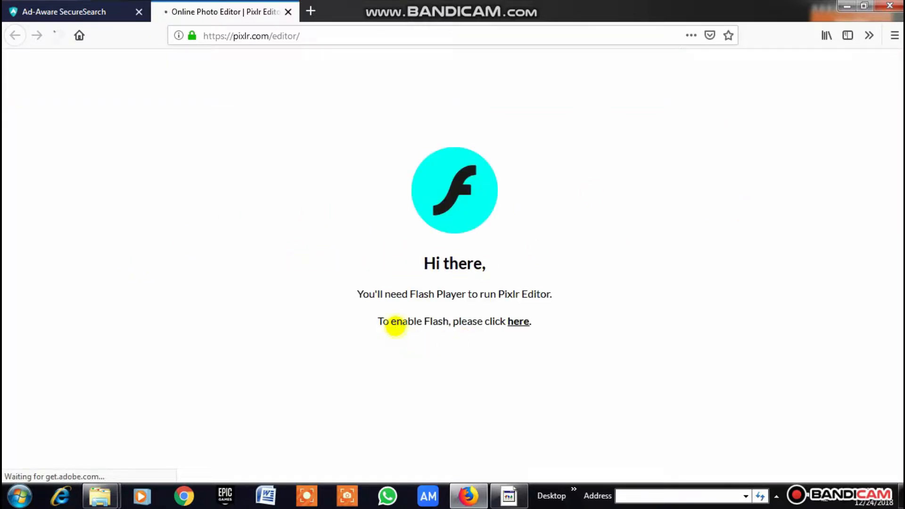
{"action": "triple_click", "coordinate": [398, 326]}
{"action": "left_click", "coordinate": [519, 322]}
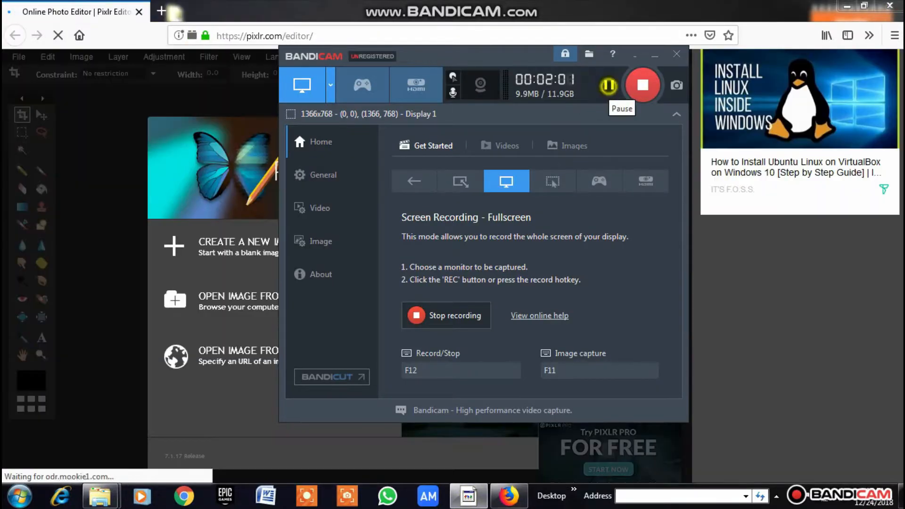
{"action": "left_click", "coordinate": [655, 54]}
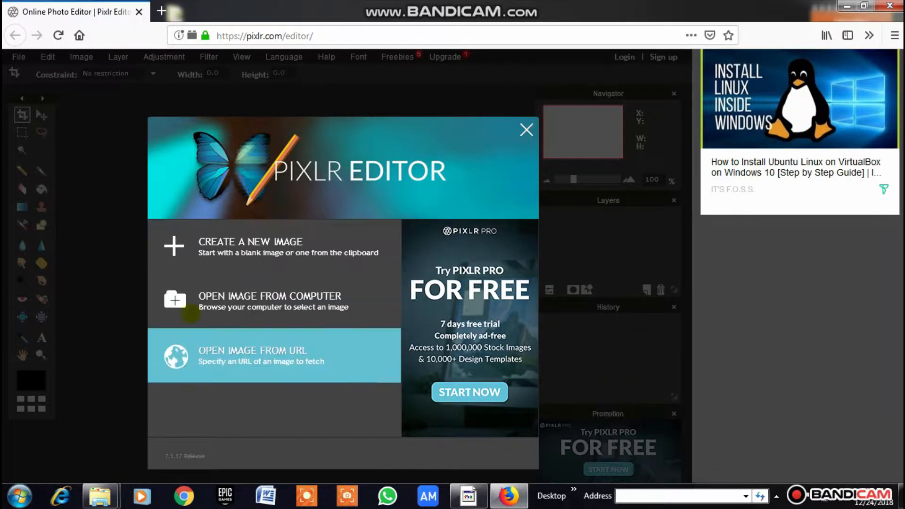
- Create a new blank image with a width of 2560 and a height of 1440 pixels
{"action": "left_click", "coordinate": [244, 254]}
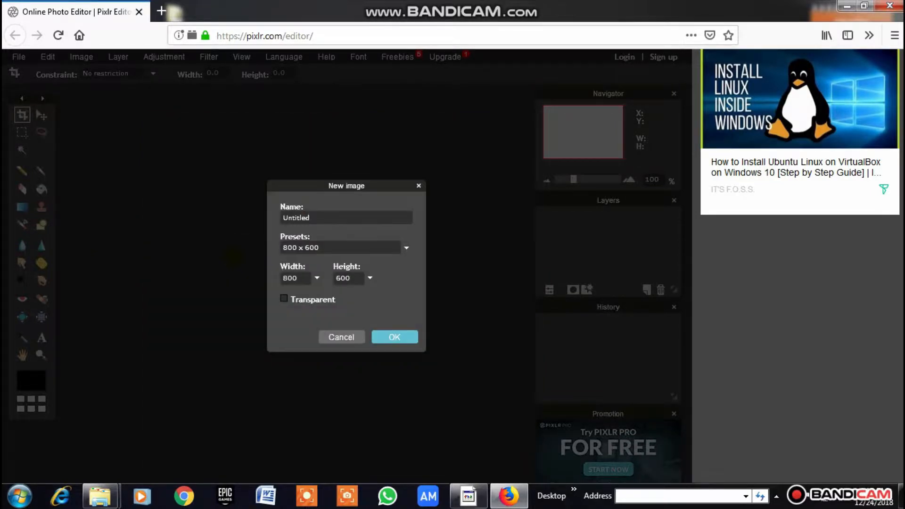
{"action": "left_click", "coordinate": [324, 247]}
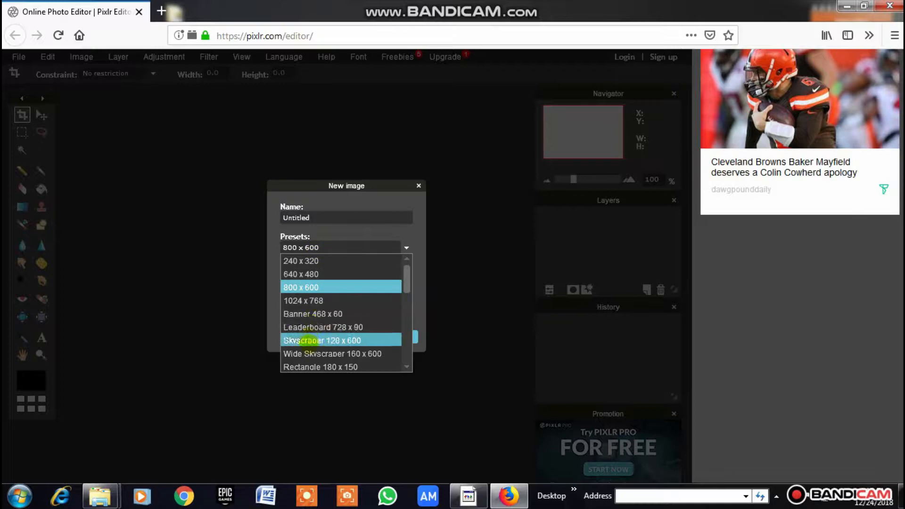
{"action": "left_click", "coordinate": [325, 247]}
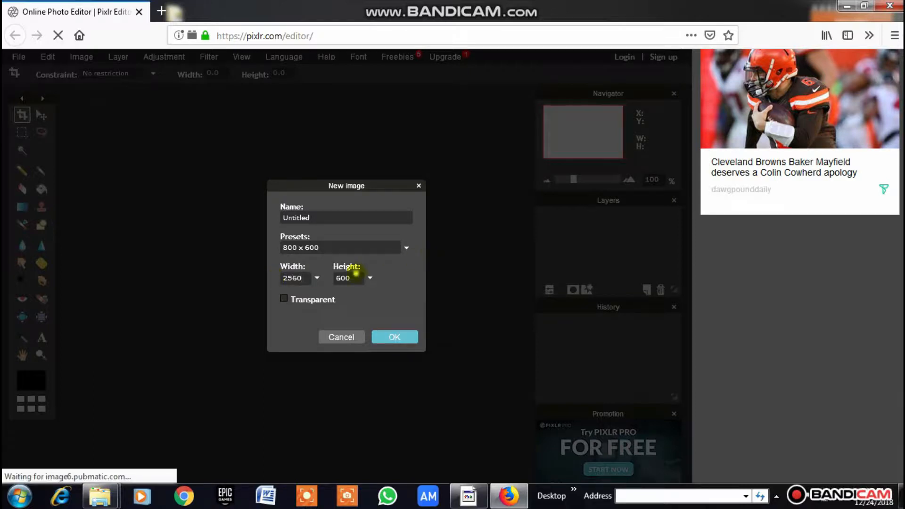
{"action": "type", "text": "1440"}
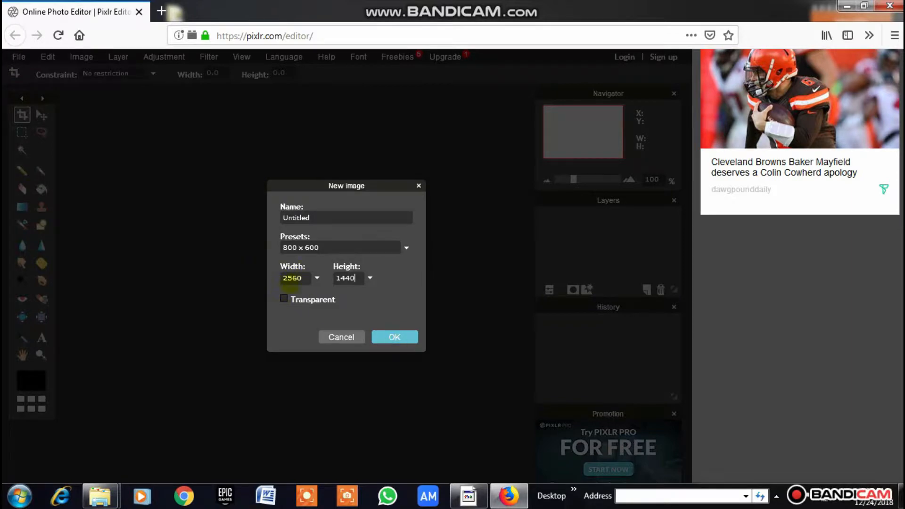
{"action": "left_click", "coordinate": [402, 338]}
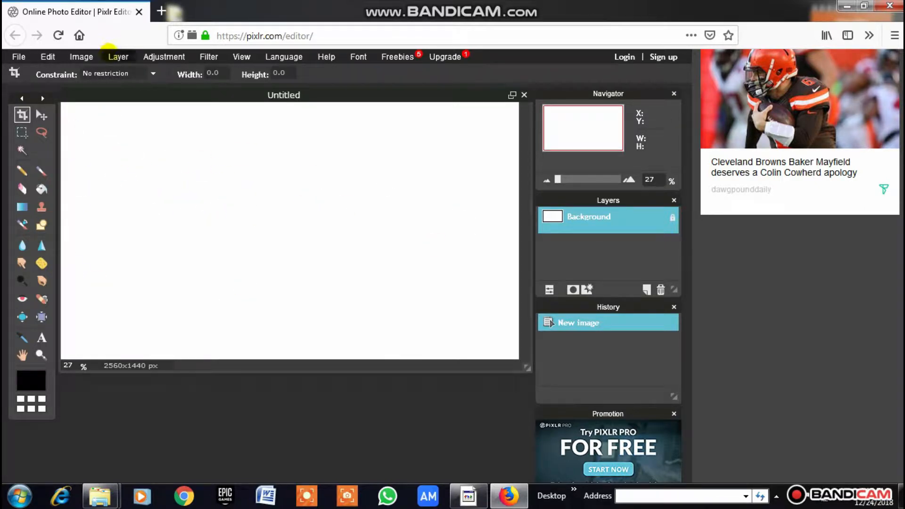
- Add the PNG "Channel Art Template (Fireworks)" as a layer from the Channel art templates folder inside YT's channel banners folder on the Desktop
{"action": "left_click", "coordinate": [112, 51]}
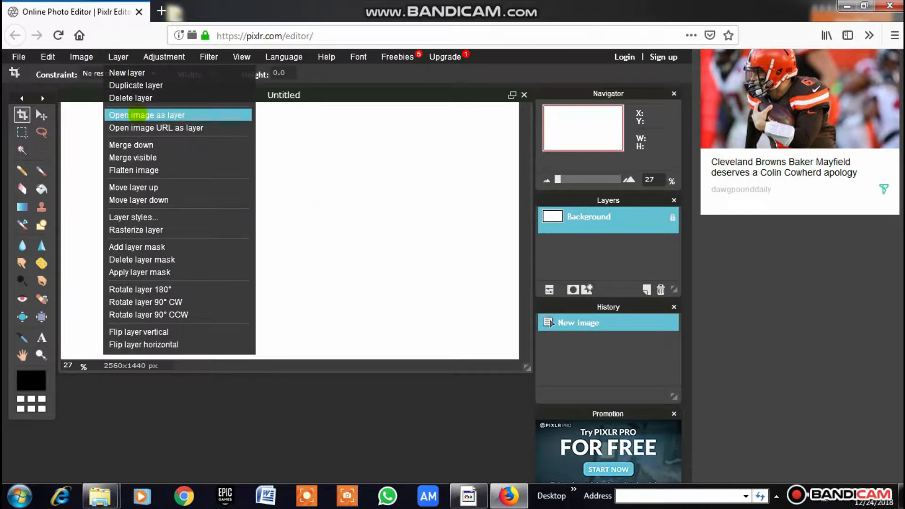
{"action": "left_click", "coordinate": [136, 115]}
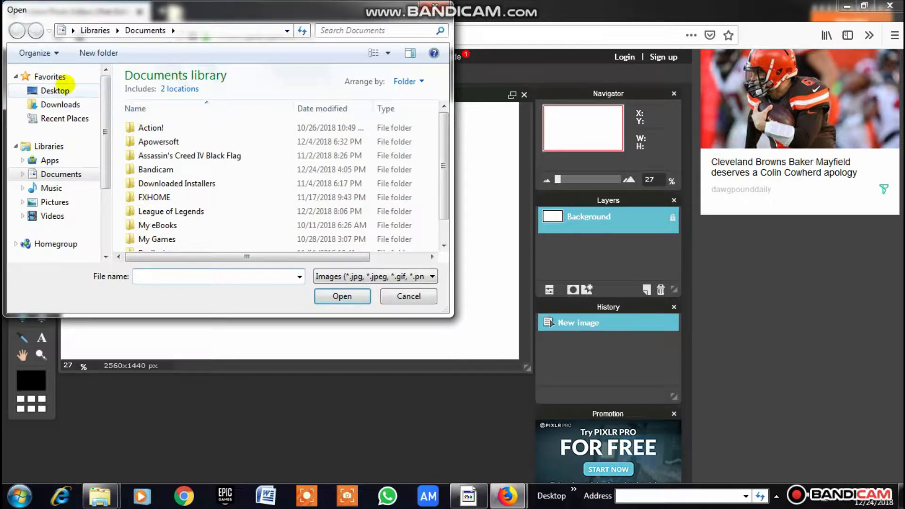
{"action": "left_click", "coordinate": [68, 89]}
{"action": "left_click_drag", "start_coordinate": [441, 132], "coordinate": [443, 198]}
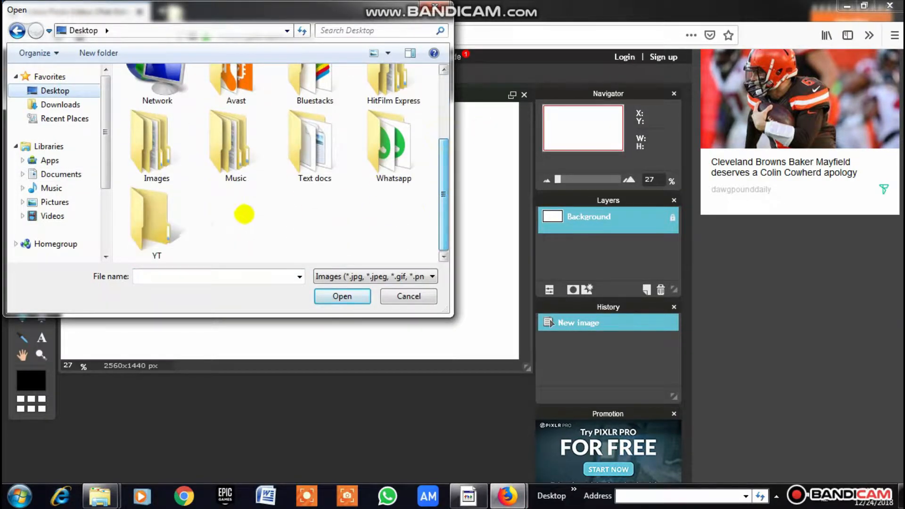
{"action": "double_click", "coordinate": [156, 221]}
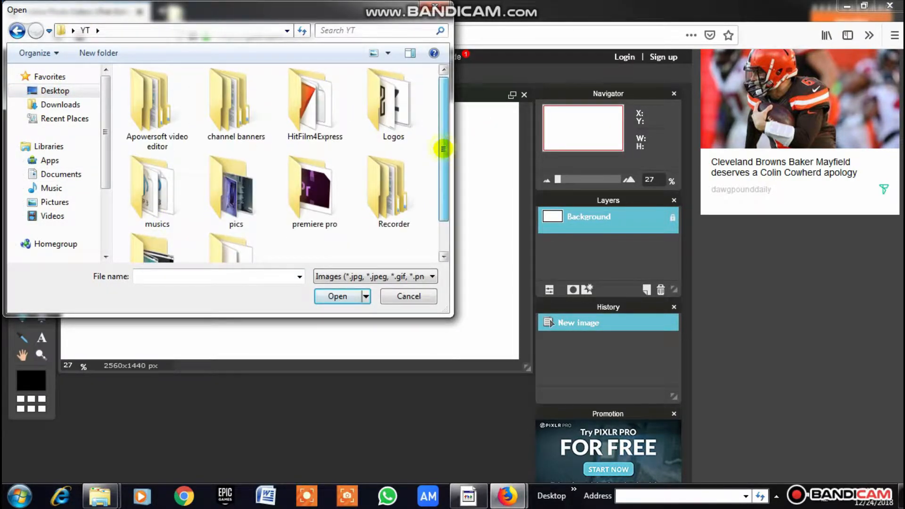
{"action": "double_click", "coordinate": [239, 97]}
{"action": "double_click", "coordinate": [239, 100]}
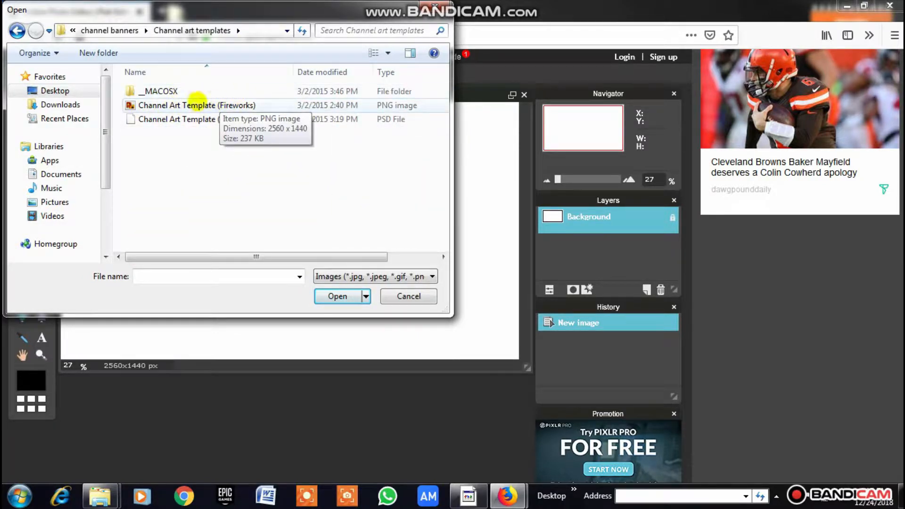
{"action": "double_click", "coordinate": [175, 103]}
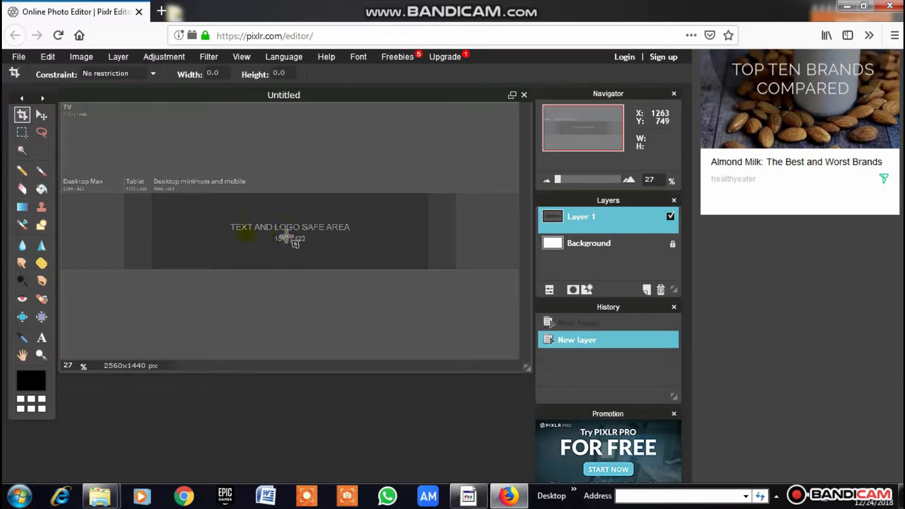
- Add image "3" from the Banner designs folder inside channel banners as a new layer
{"action": "left_click", "coordinate": [115, 56]}
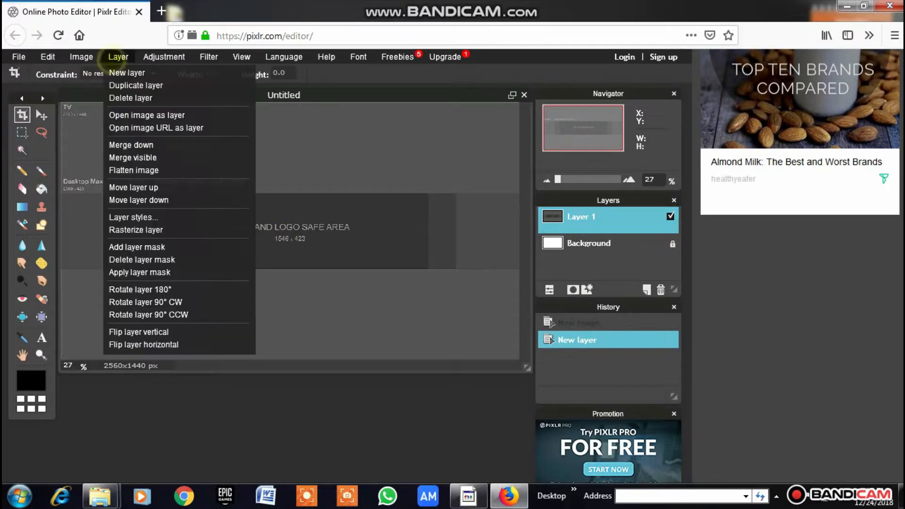
{"action": "left_click", "coordinate": [144, 116]}
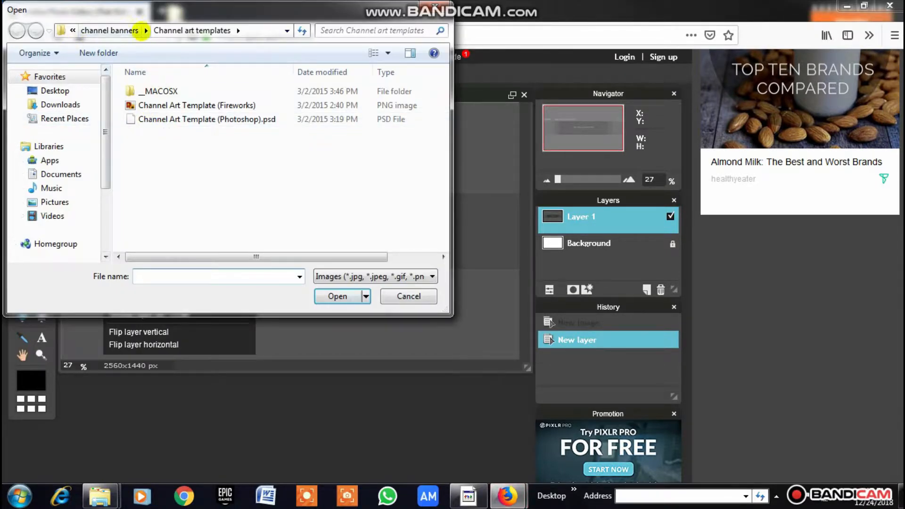
{"action": "left_click", "coordinate": [140, 30]}
{"action": "double_click", "coordinate": [156, 99]}
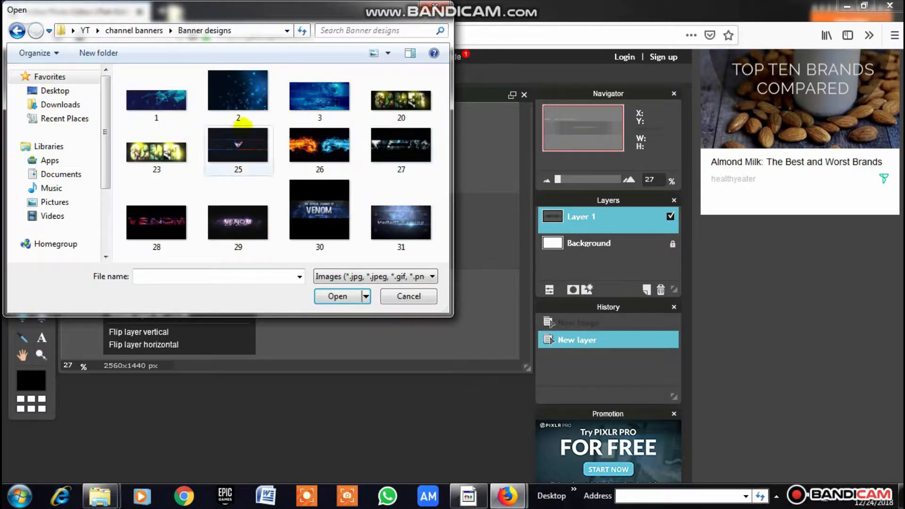
{"action": "left_click", "coordinate": [319, 97]}
{"action": "left_click", "coordinate": [338, 296]}
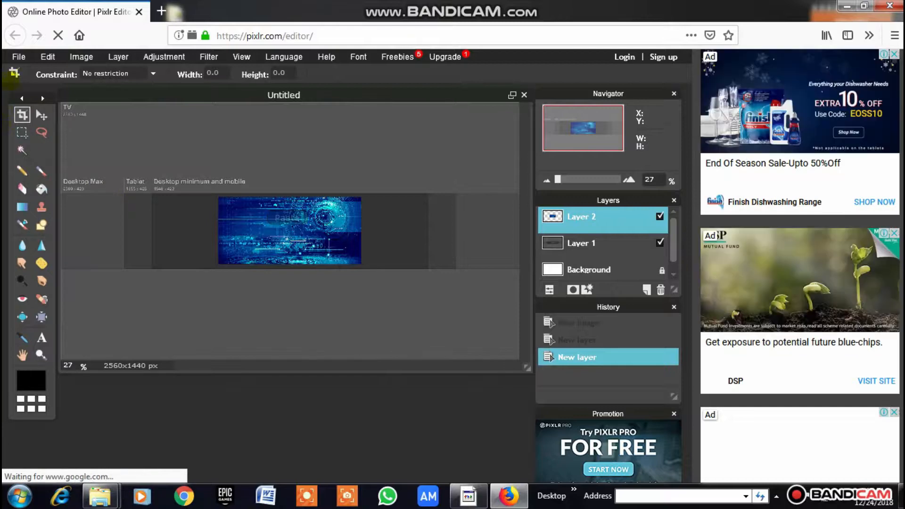
- Free transform the blue image layer to span the full canvas width and the height of the template's safe-area band, and apply it
{"action": "left_click", "coordinate": [48, 56]}
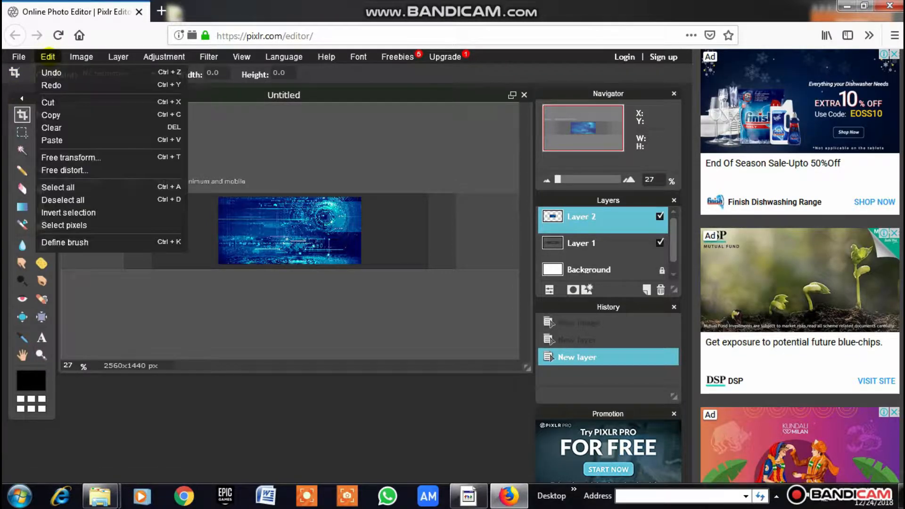
{"action": "left_click", "coordinate": [68, 157]}
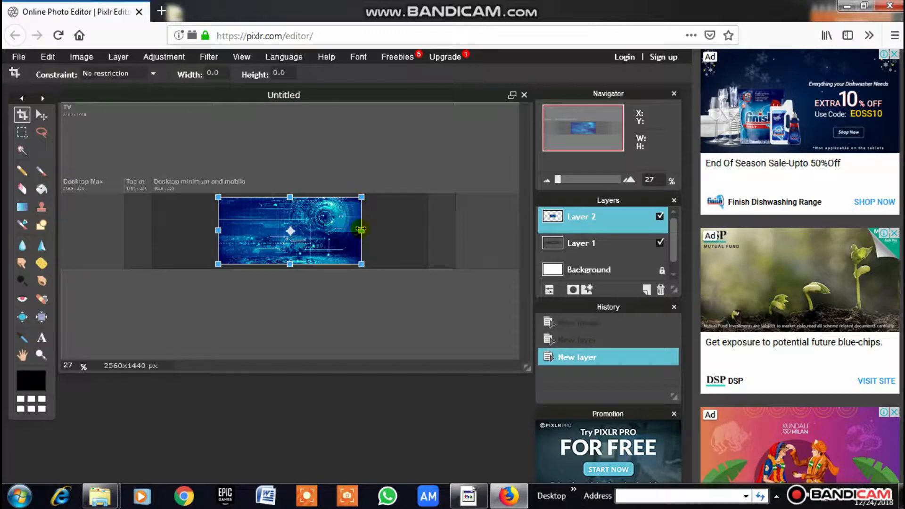
{"action": "left_click_drag", "start_coordinate": [361, 229], "coordinate": [522, 244]}
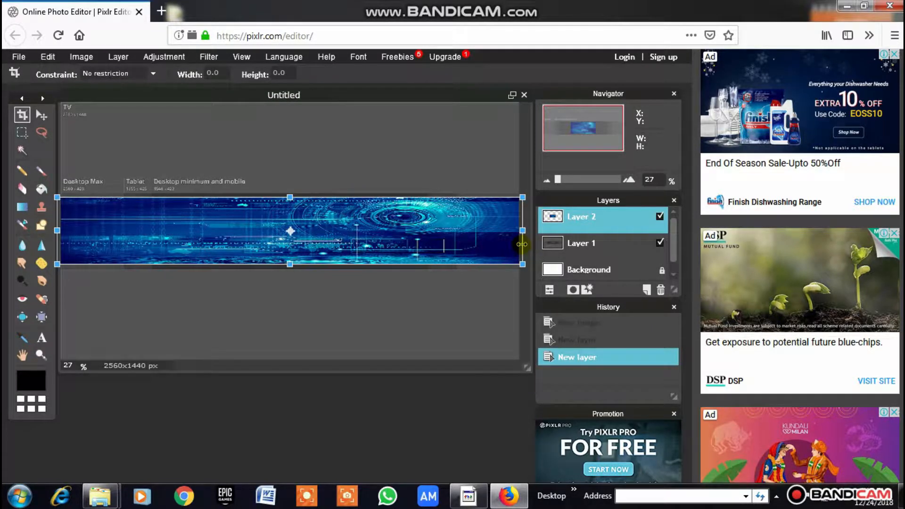
{"action": "left_click_drag", "start_coordinate": [290, 197], "coordinate": [290, 192]}
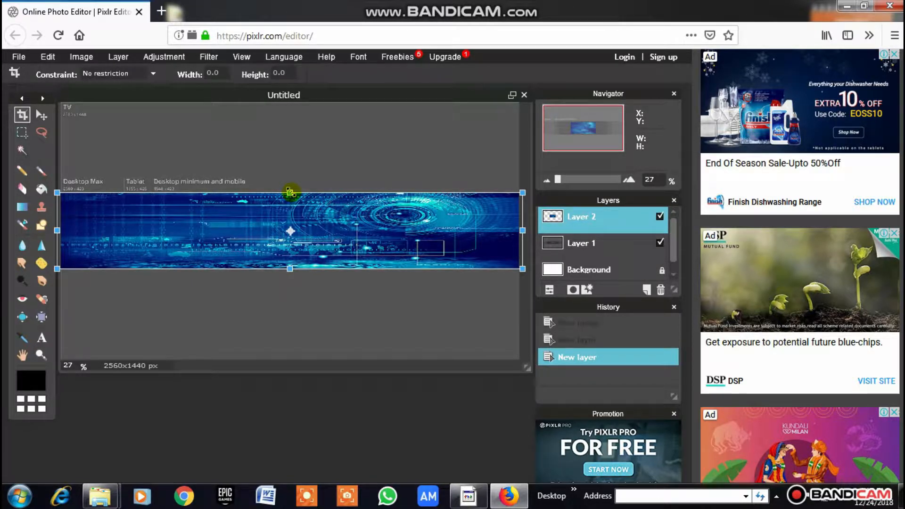
{"action": "left_click", "coordinate": [329, 304]}
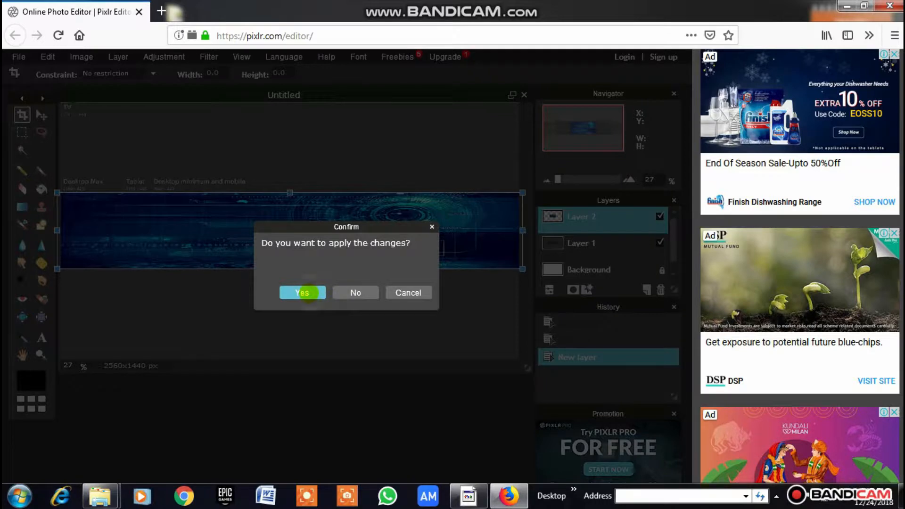
{"action": "left_click", "coordinate": [304, 293]}
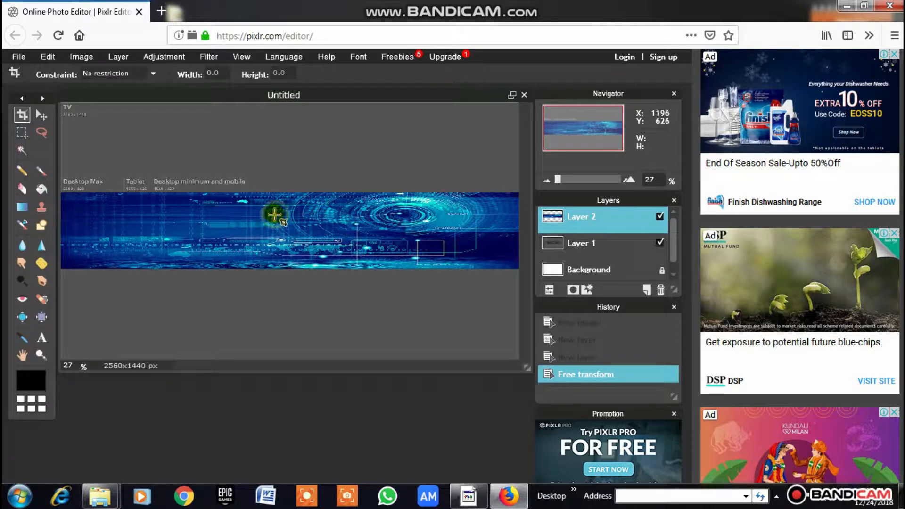
- Free transform the blue image layer again to extend its height slightly beyond the safe-area band, and apply the change
{"action": "left_click", "coordinate": [54, 57]}
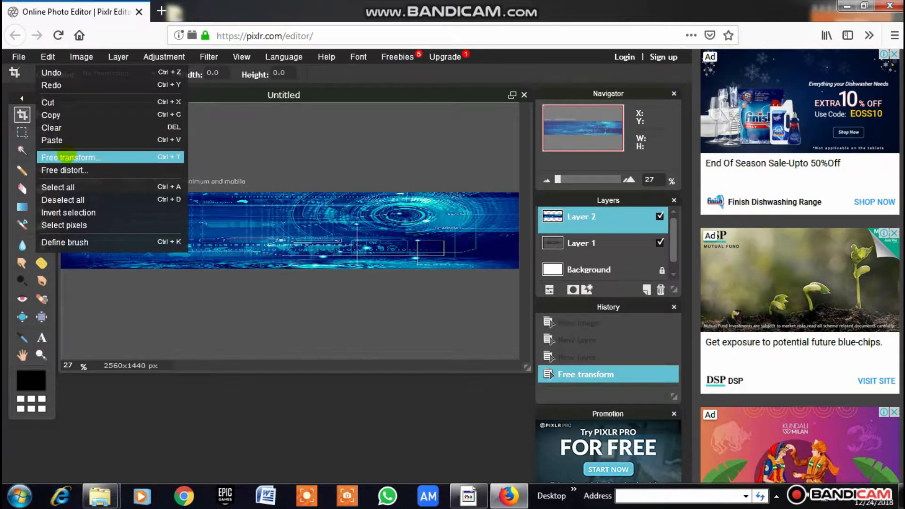
{"action": "left_click", "coordinate": [66, 157]}
{"action": "left_click_drag", "start_coordinate": [290, 193], "coordinate": [290, 185]}
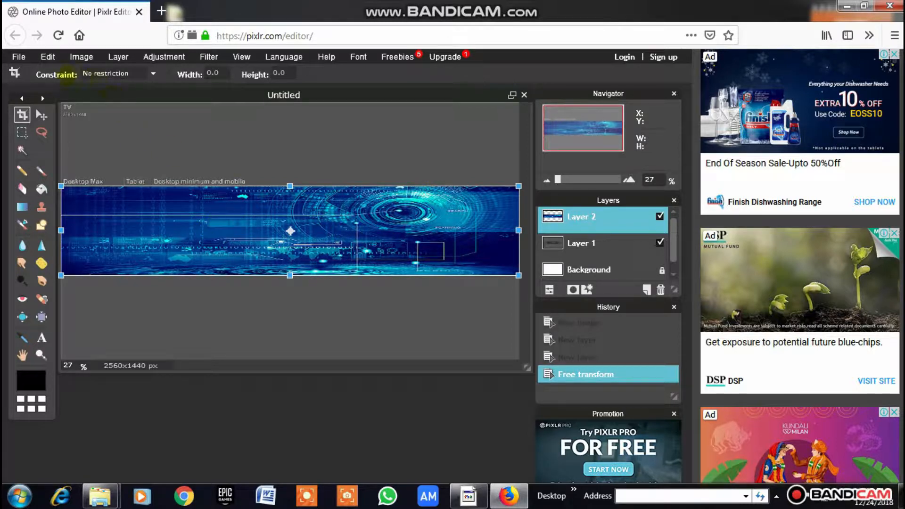
{"action": "left_click", "coordinate": [159, 175]}
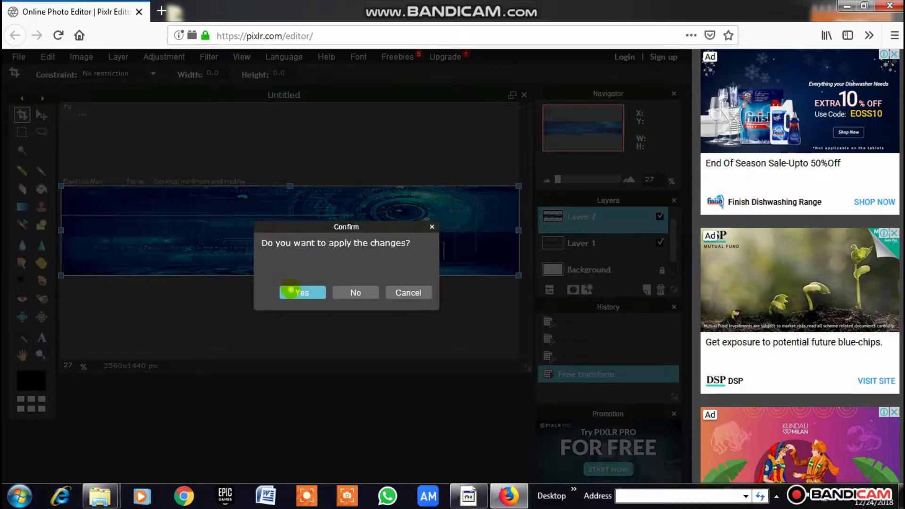
{"action": "left_click", "coordinate": [291, 289]}
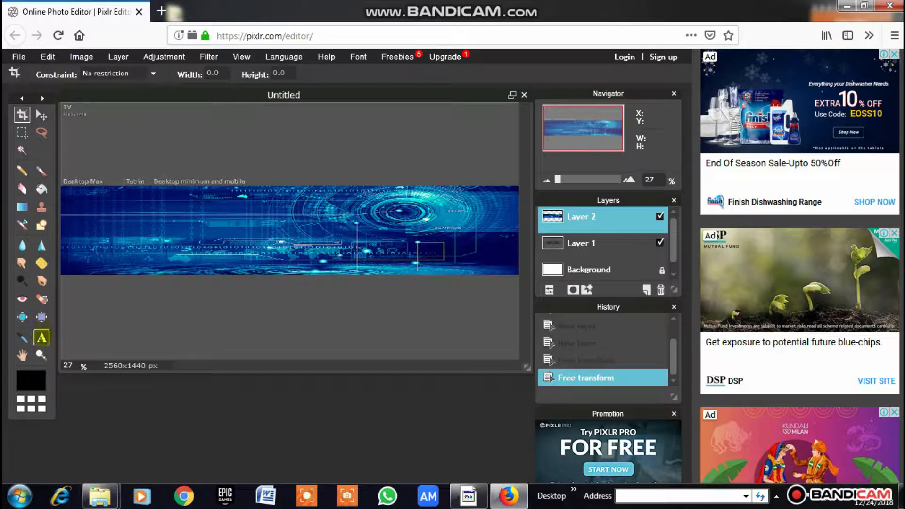
- Add the text "TECNO ZONE" over the blue banner image
{"action": "left_click", "coordinate": [42, 338]}
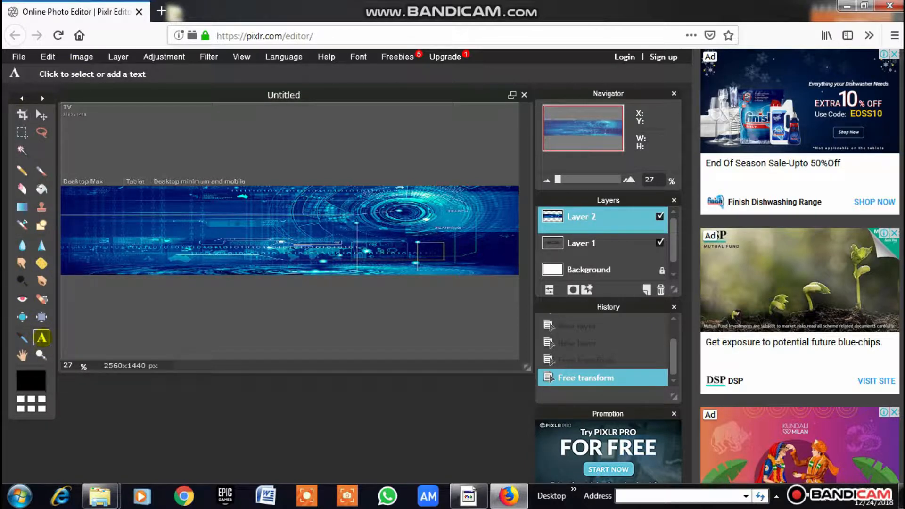
{"action": "left_click", "coordinate": [191, 221]}
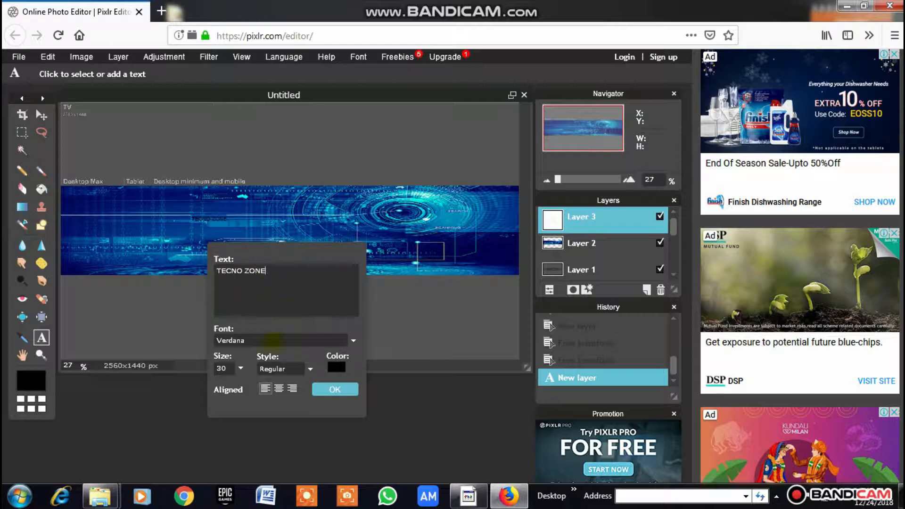
{"action": "left_click", "coordinate": [273, 339]}
{"action": "scroll", "coordinate": [267, 405], "scroll_direction": "down", "scroll_amount": 3}
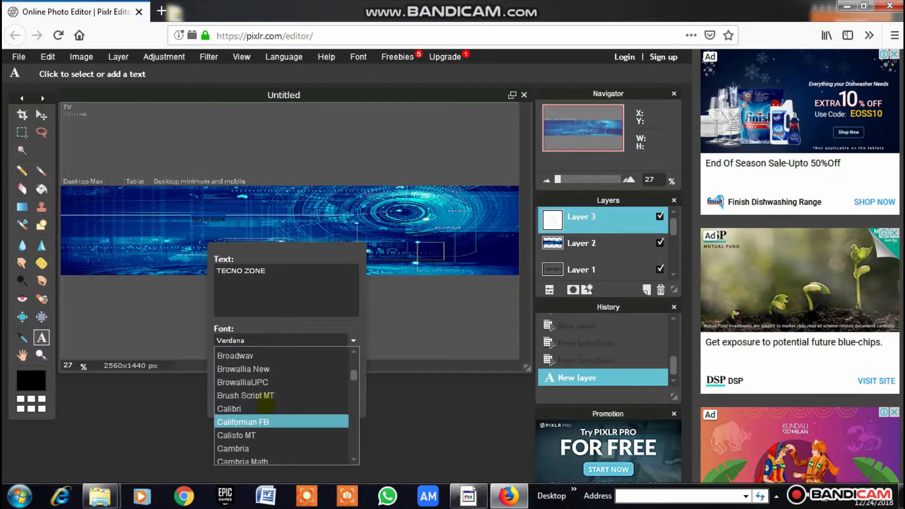
{"action": "scroll", "coordinate": [268, 404], "scroll_direction": "down", "scroll_amount": 15}
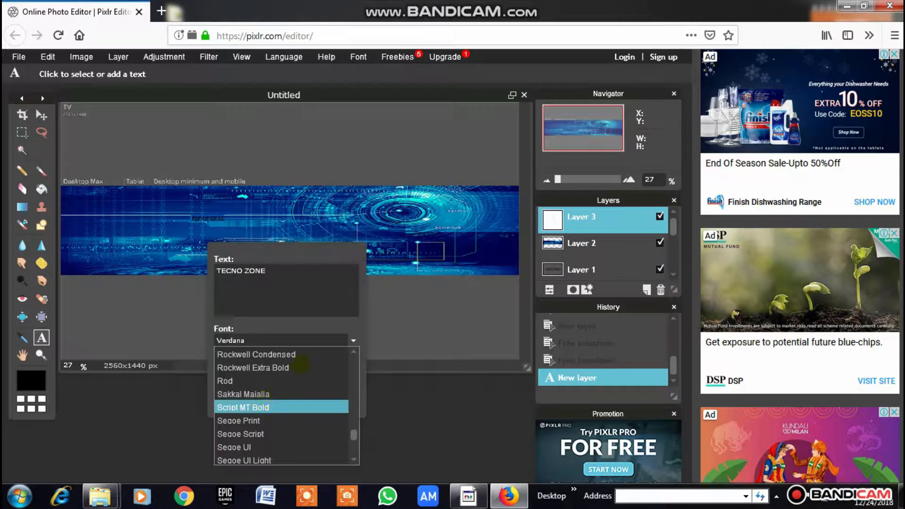
{"action": "left_click", "coordinate": [313, 324]}
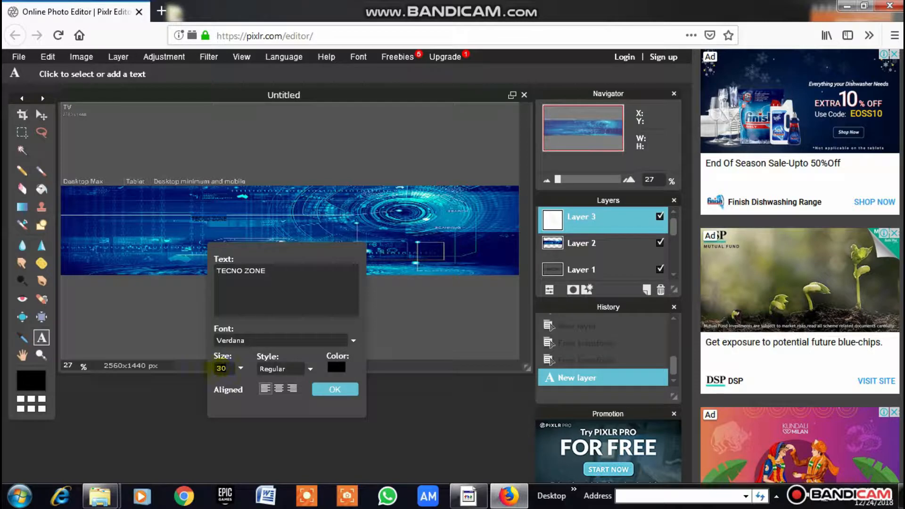
- Set the size of the TECNO ZONE text to 200
{"action": "left_click", "coordinate": [217, 368]}
{"action": "type", "text": "250"}
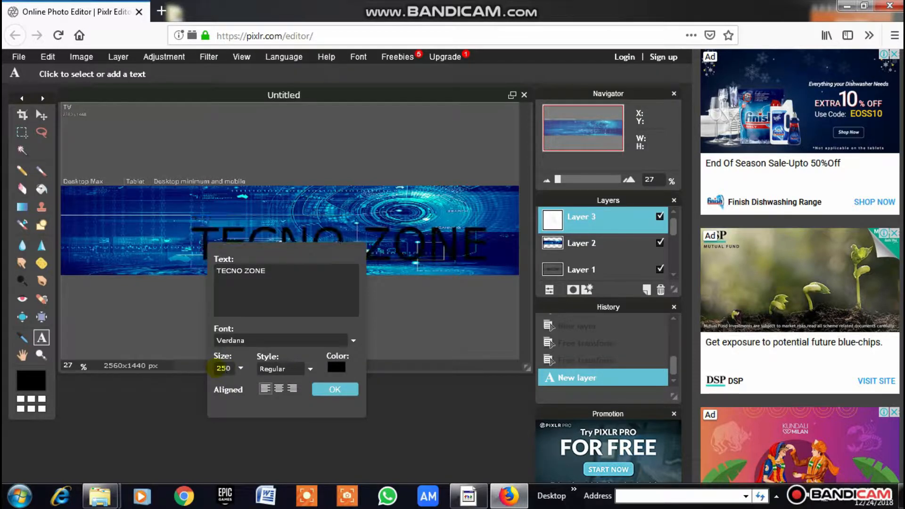
{"action": "key", "text": "BackSpace"}
{"action": "key", "text": "BackSpace"}
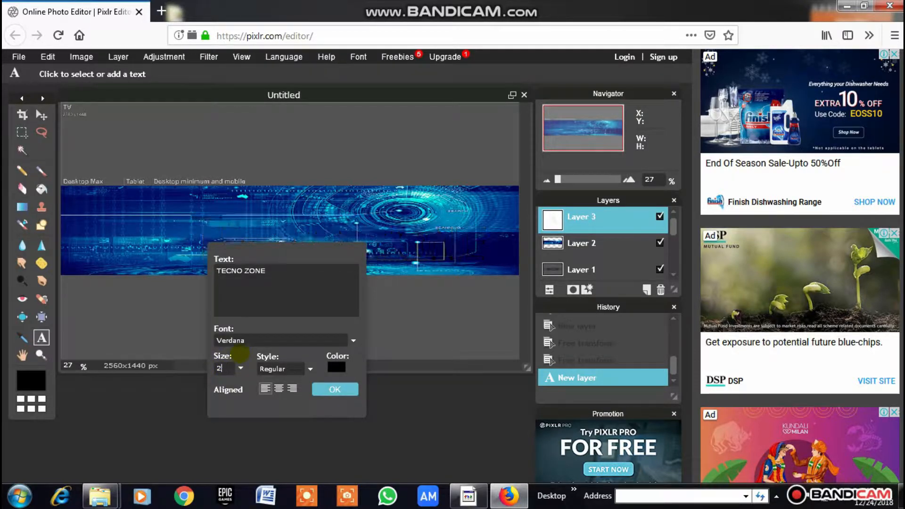
{"action": "type", "text": "20"}
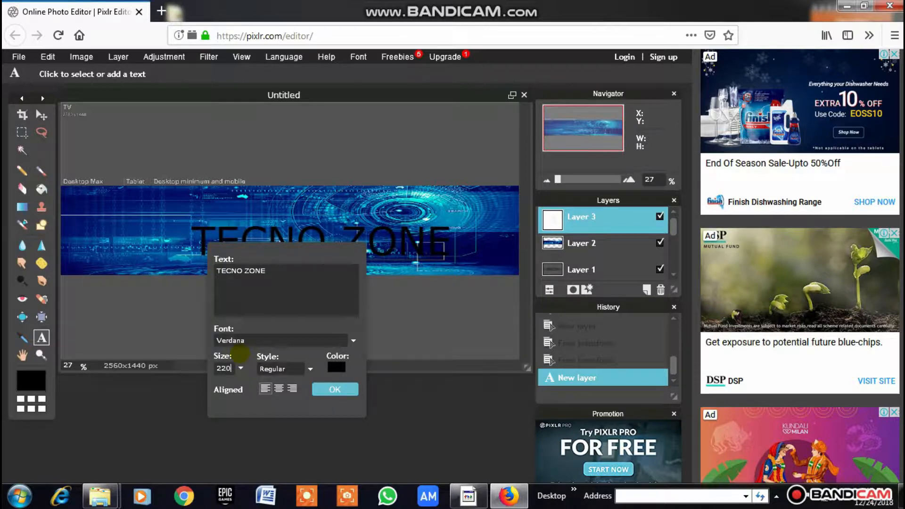
{"action": "key", "text": "BackSpace"}
{"action": "key", "text": "BackSpace"}
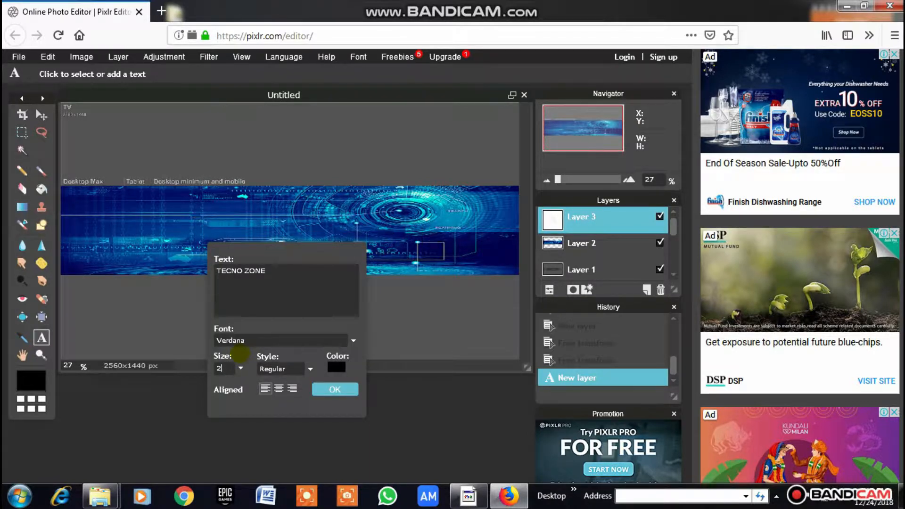
{"action": "type", "text": "00"}
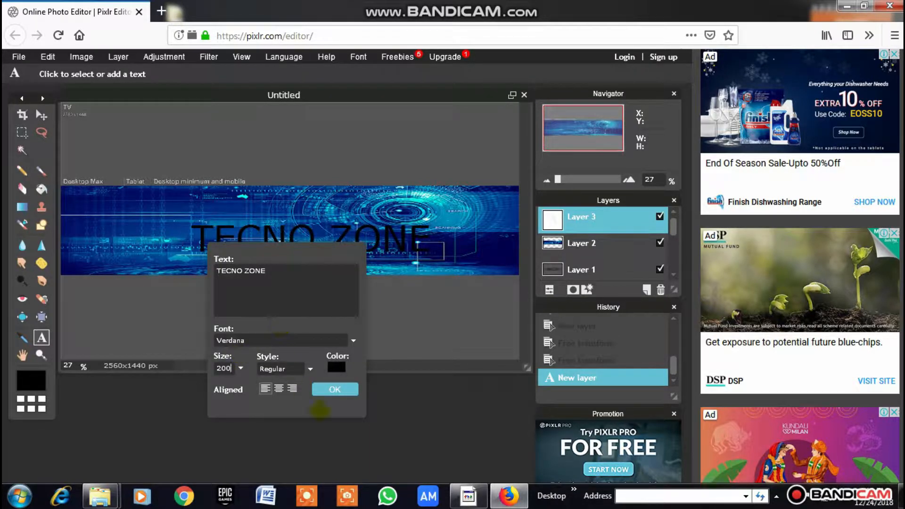
- Change the TECNO ZONE text color to white (ffffff)
{"action": "left_click", "coordinate": [336, 368]}
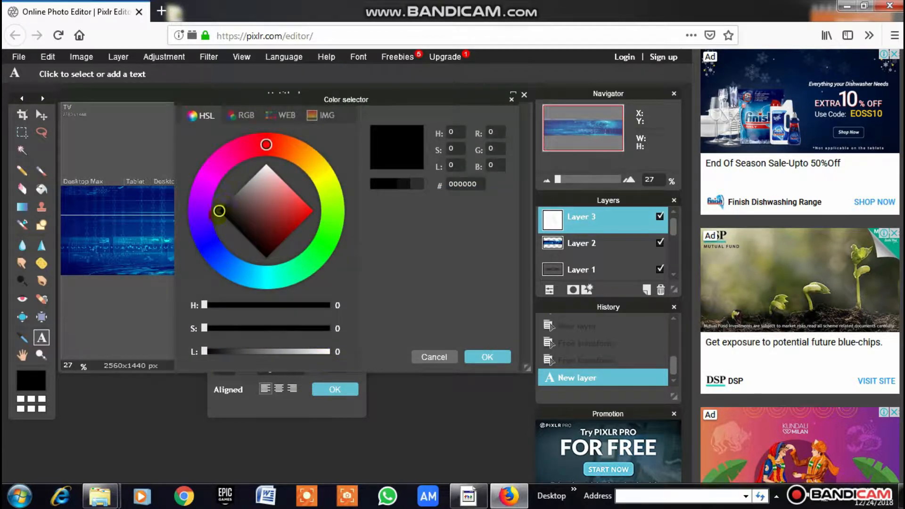
{"action": "left_click_drag", "start_coordinate": [219, 211], "coordinate": [267, 164]}
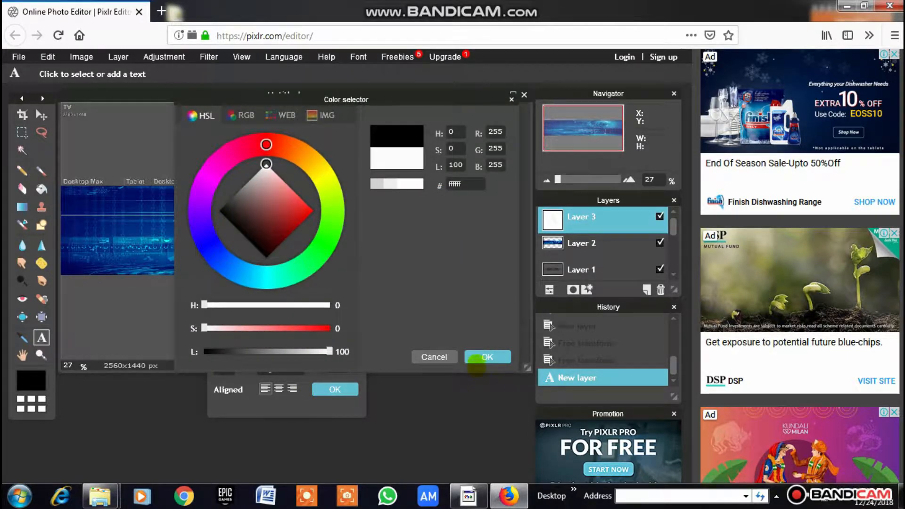
{"action": "left_click", "coordinate": [478, 357]}
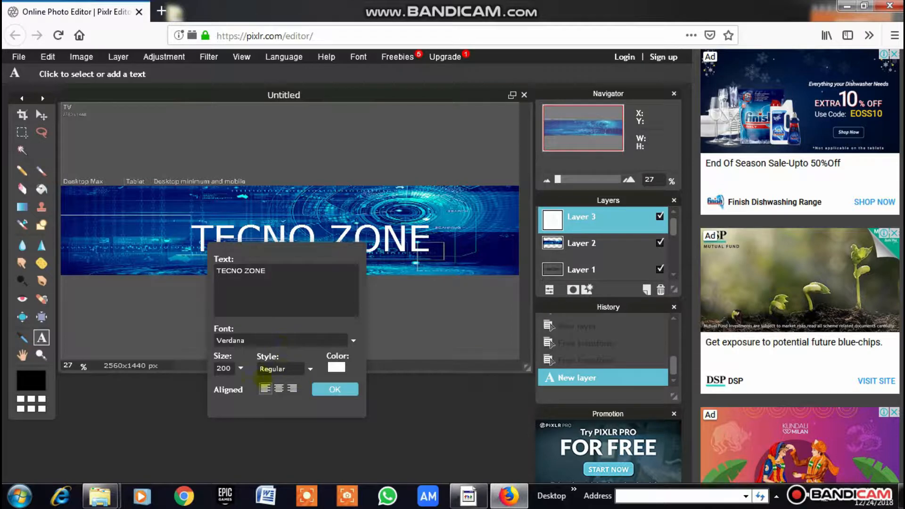
- Center-align the TECNO ZONE text and set its style to Bold/Italic
{"action": "left_click", "coordinate": [279, 388]}
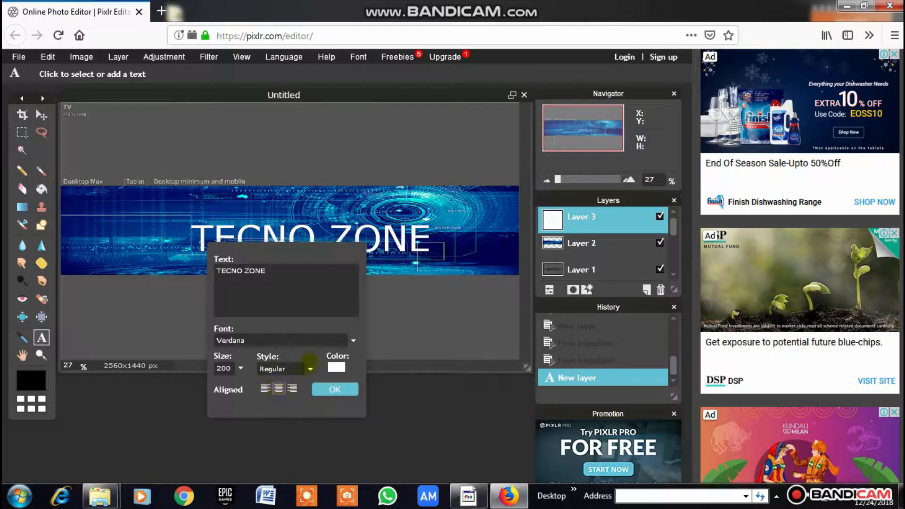
{"action": "left_click", "coordinate": [279, 369]}
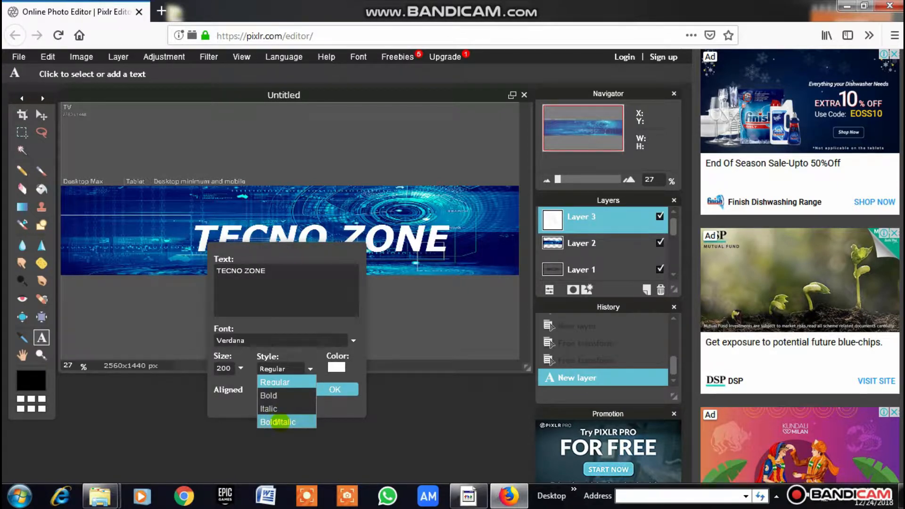
{"action": "left_click", "coordinate": [279, 421]}
- Set the font of the TECNO ZONE text to MingLiU_HKSCS and apply the text
{"action": "left_click", "coordinate": [247, 340]}
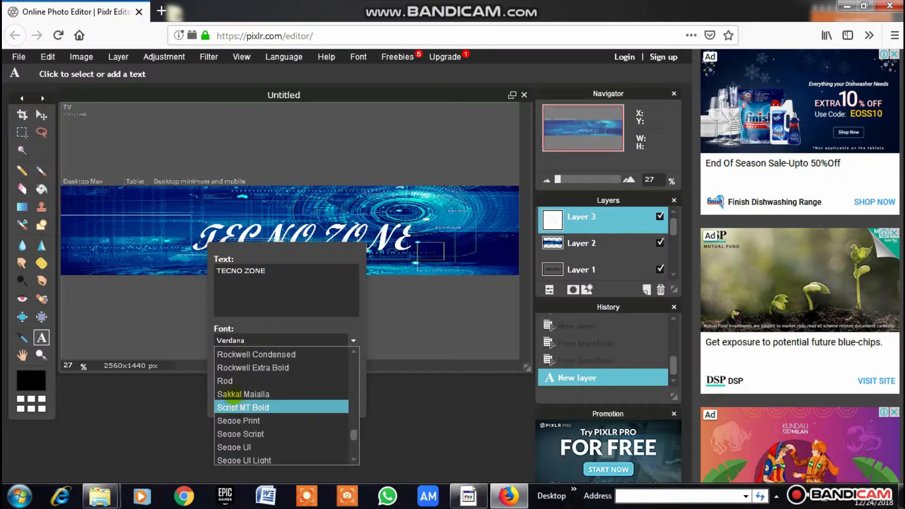
{"action": "scroll", "coordinate": [229, 394], "scroll_direction": "up", "scroll_amount": 15}
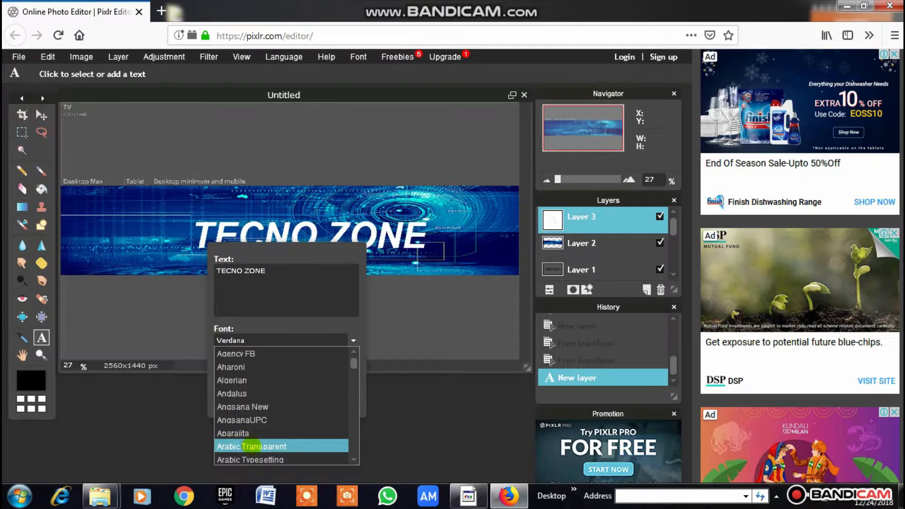
{"action": "scroll", "coordinate": [241, 446], "scroll_direction": "down", "scroll_amount": 17}
{"action": "scroll", "coordinate": [241, 445], "scroll_direction": "down", "scroll_amount": 20}
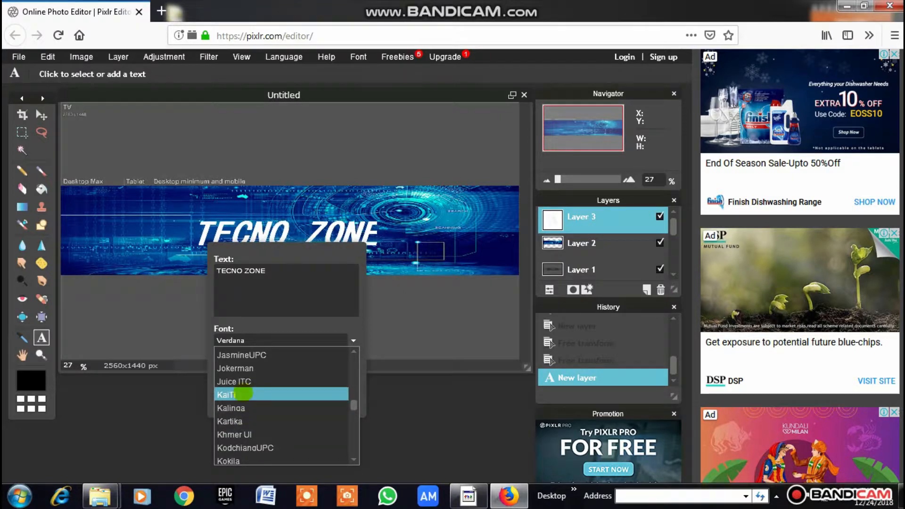
{"action": "scroll", "coordinate": [255, 424], "scroll_direction": "down", "scroll_amount": 20}
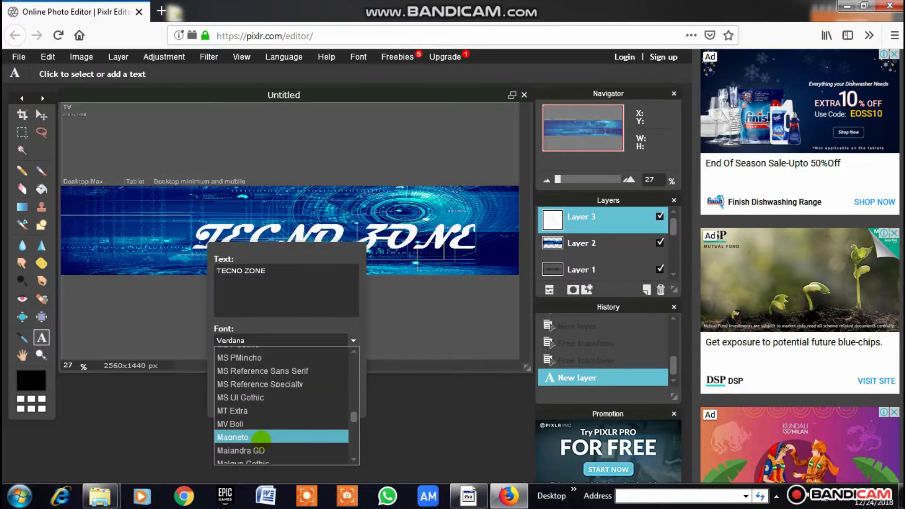
{"action": "scroll", "coordinate": [261, 434], "scroll_direction": "down", "scroll_amount": 15}
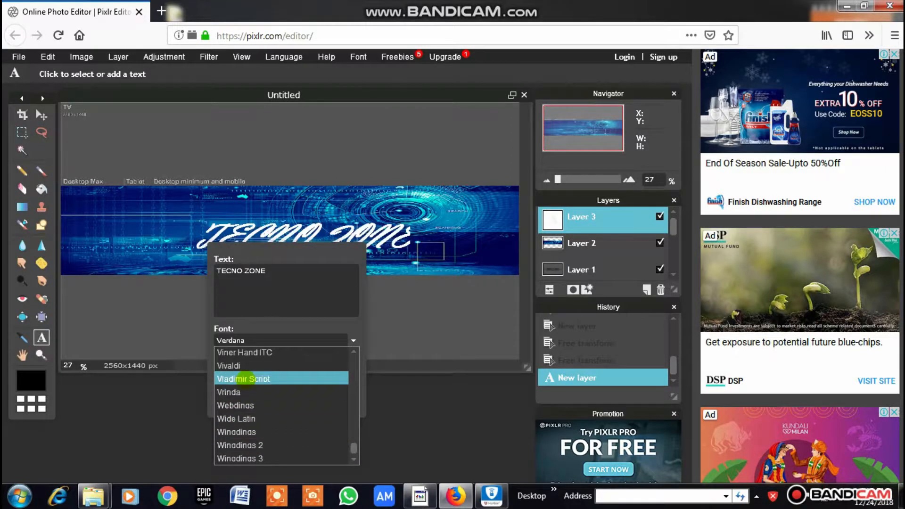
{"action": "scroll", "coordinate": [244, 379], "scroll_direction": "up", "scroll_amount": 15}
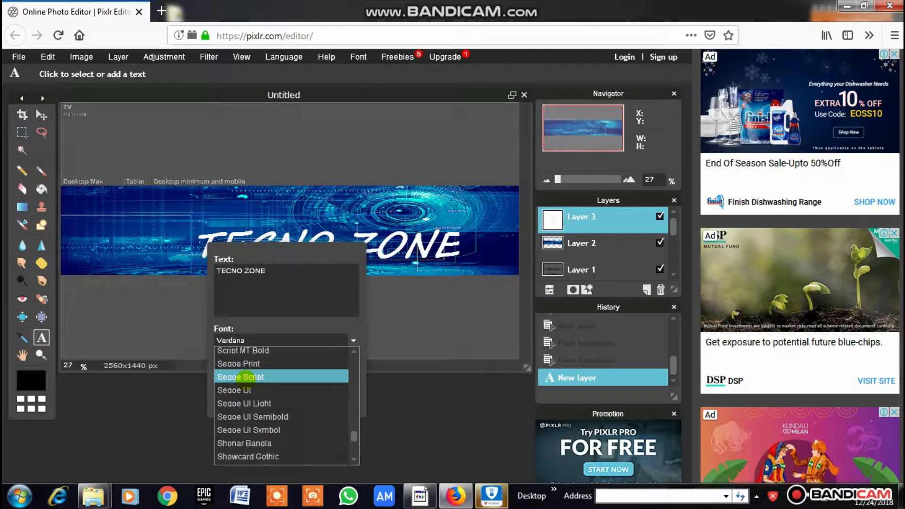
{"action": "scroll", "coordinate": [241, 376], "scroll_direction": "up", "scroll_amount": 15}
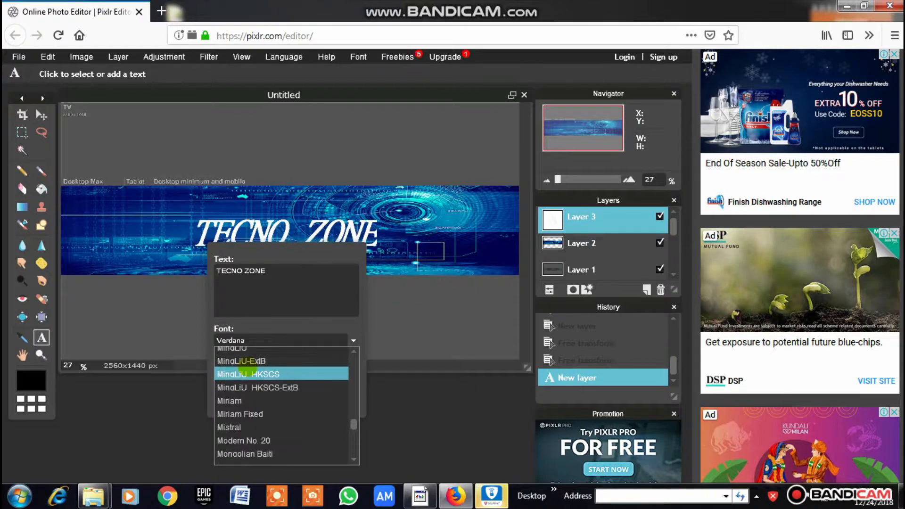
{"action": "left_click", "coordinate": [243, 374]}
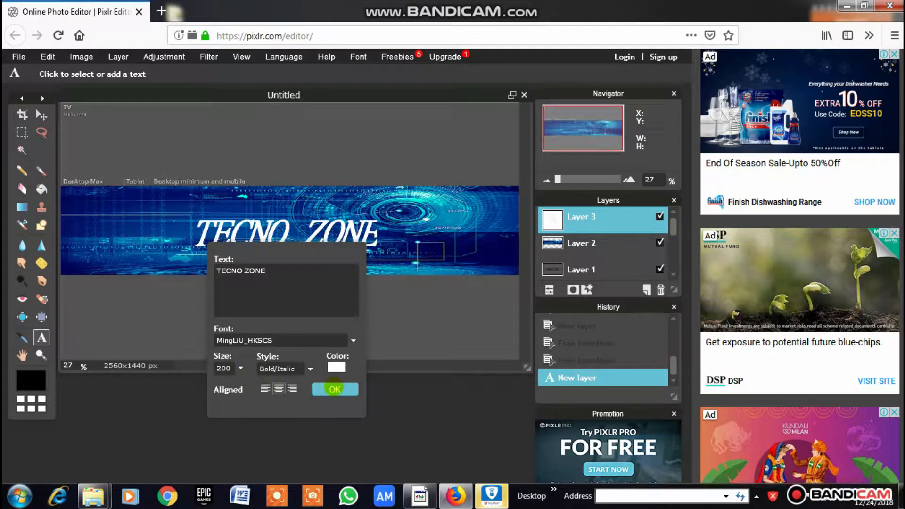
{"action": "left_click", "coordinate": [334, 389]}
{"action": "left_click", "coordinate": [267, 243]}
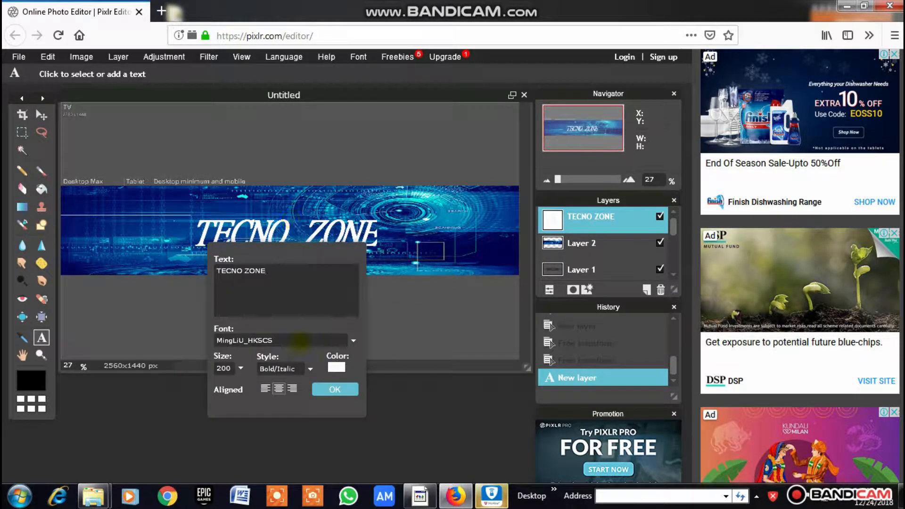
{"action": "left_click", "coordinate": [334, 389]}
- Move the TECNO ZONE text up and slightly right, near the upper edge of the blue banner image
{"action": "key", "text": "v"}
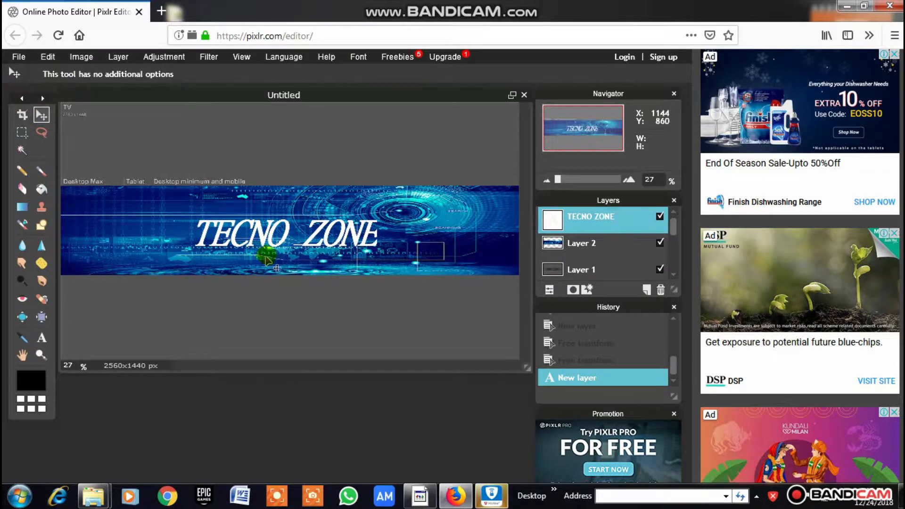
{"action": "left_click_drag", "start_coordinate": [266, 257], "coordinate": [287, 215]}
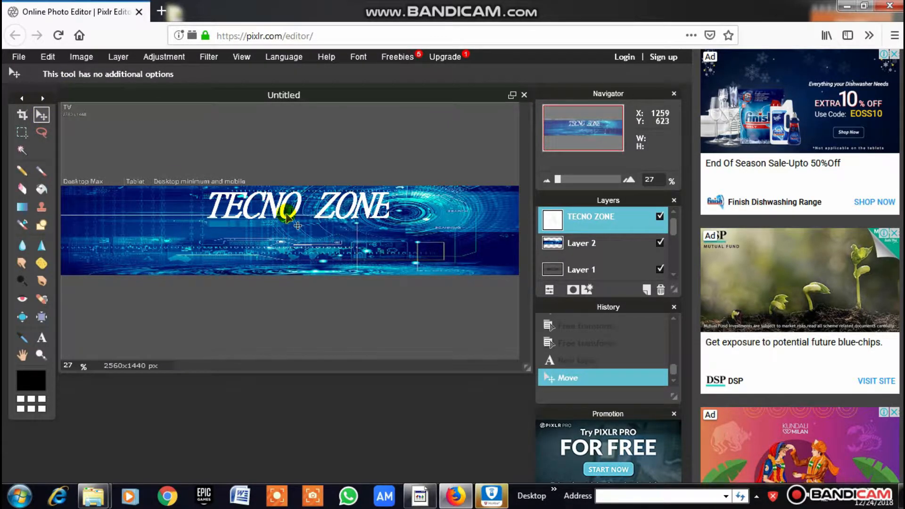
{"action": "key", "text": "alt+Tab"}
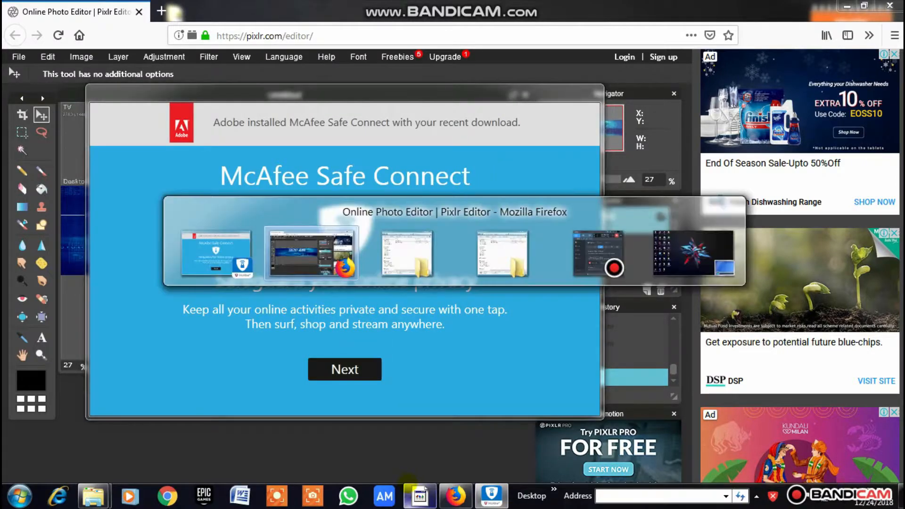
{"action": "key", "text": "Tab"}
{"action": "key", "text": "Tab"}
{"action": "key", "text": "Tab"}
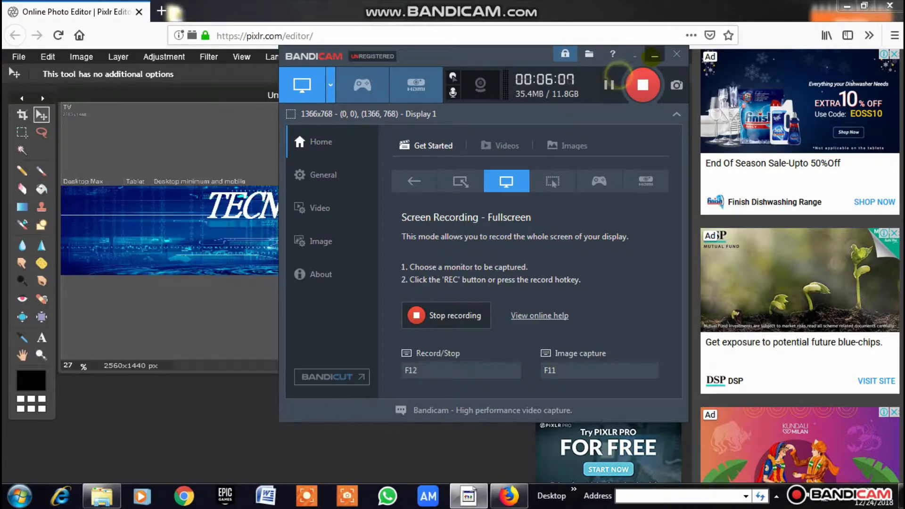
{"action": "key", "text": "alt+Tab"}
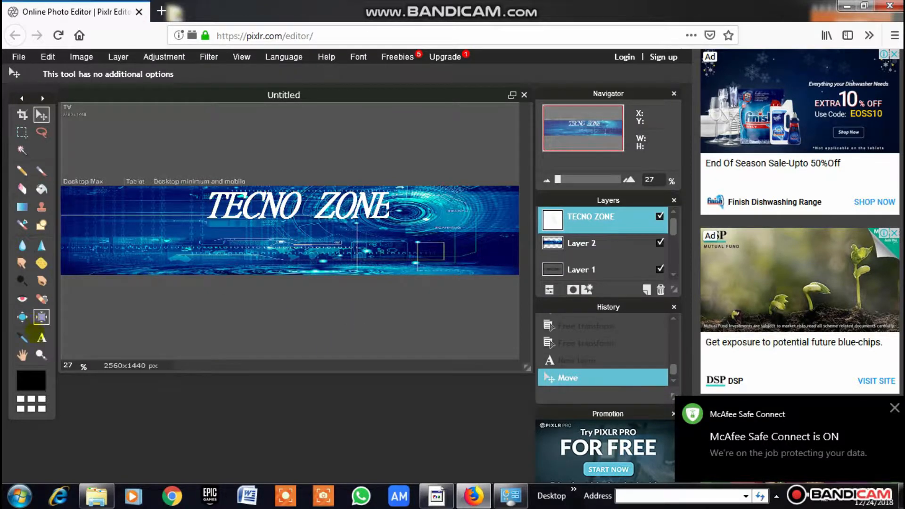
- Add a second text on the banner reading "TECHNOLOGY , MUSIC AND" with "EDUCATION" on a second line
{"action": "left_click", "coordinate": [41, 337]}
{"action": "left_click", "coordinate": [250, 241]}
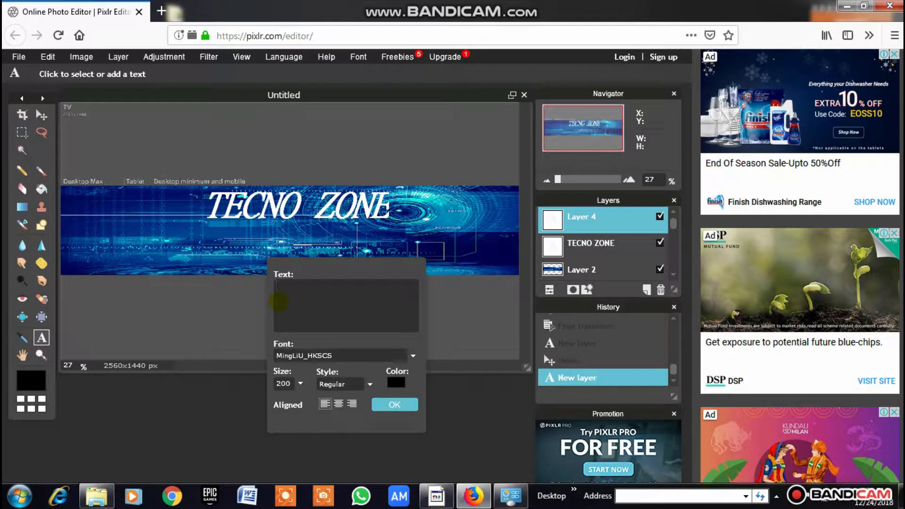
{"action": "type", "text": "TECHNOLOGY"}
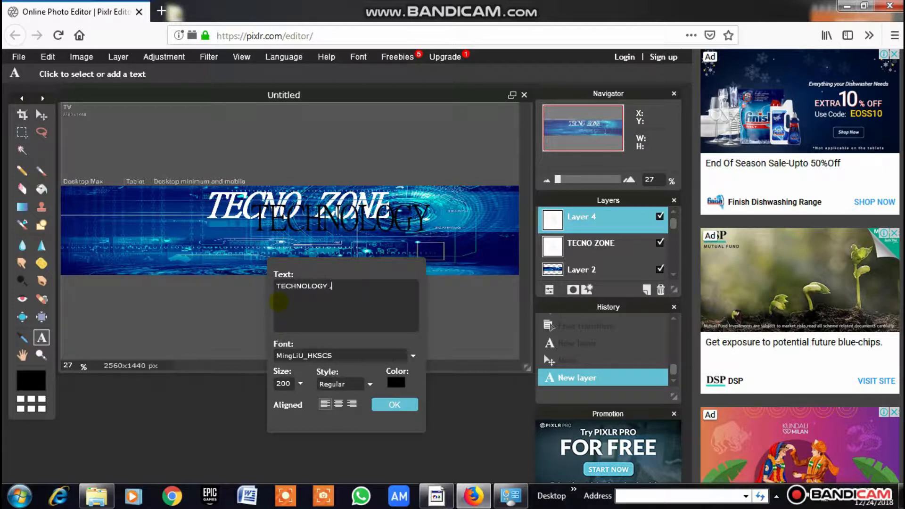
{"action": "type", "text": " , MUSIC"}
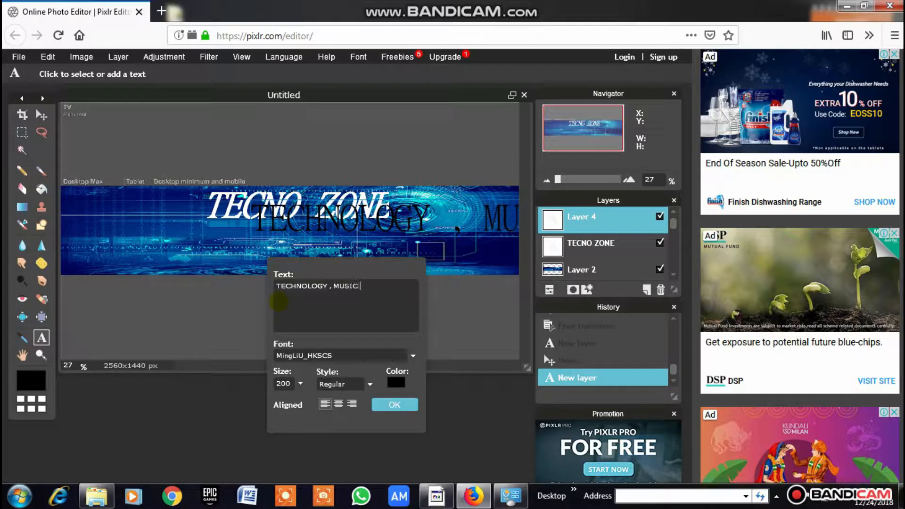
{"action": "type", "text": " AND E"}
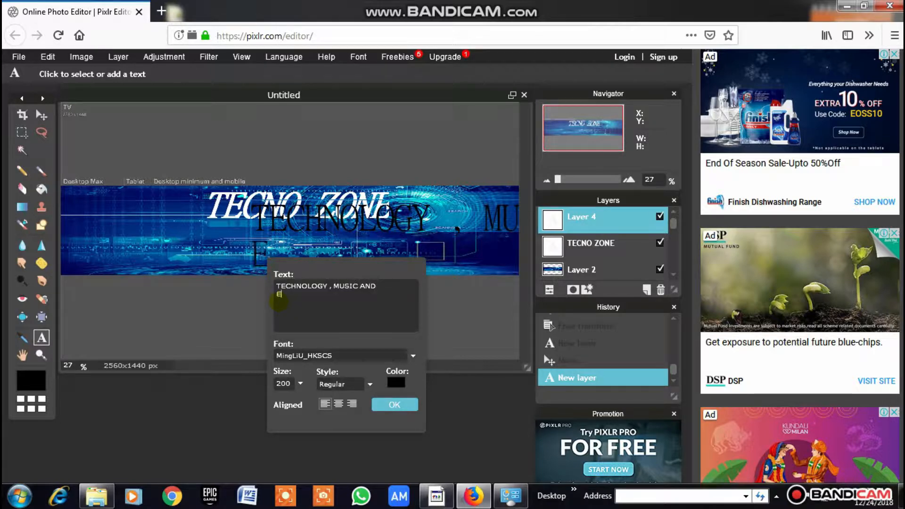
{"action": "type", "text": "DUCATION"}
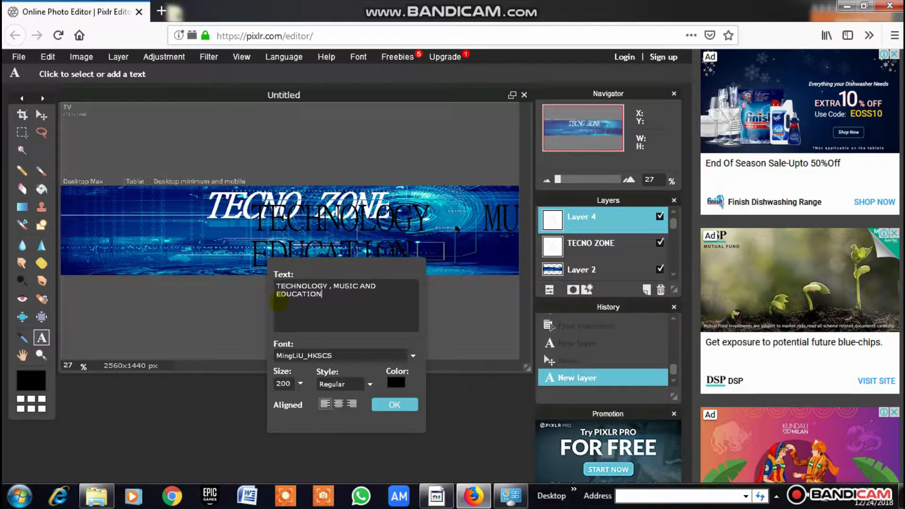
- Center-align the TECHNOLOGY , MUSIC AND EDUCATION text and set its size to 100
{"action": "left_click", "coordinate": [339, 404]}
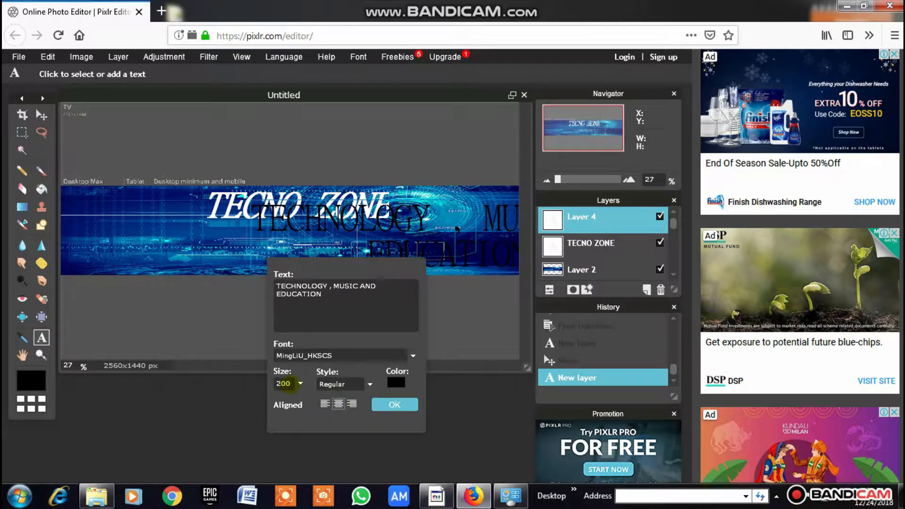
{"action": "type", "text": "150"}
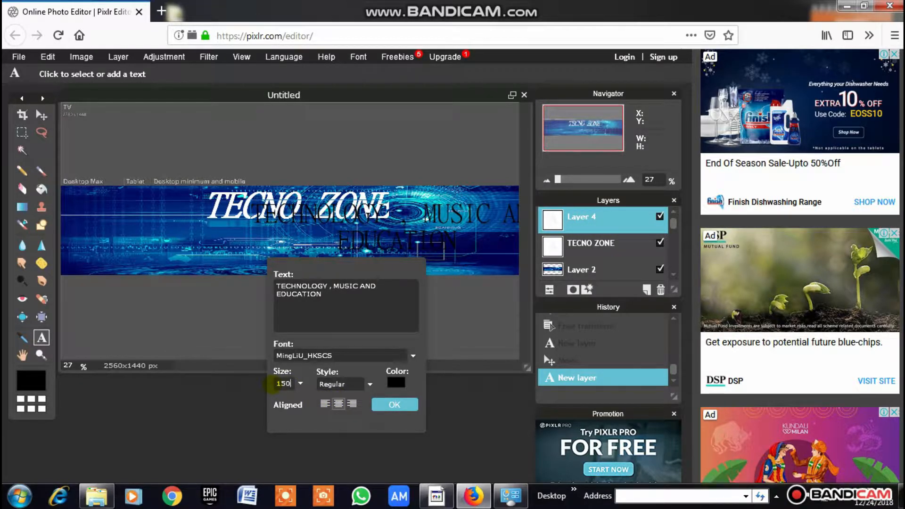
{"action": "key", "text": "BackSpace"}
{"action": "key", "text": "BackSpace"}
{"action": "type", "text": "100"}
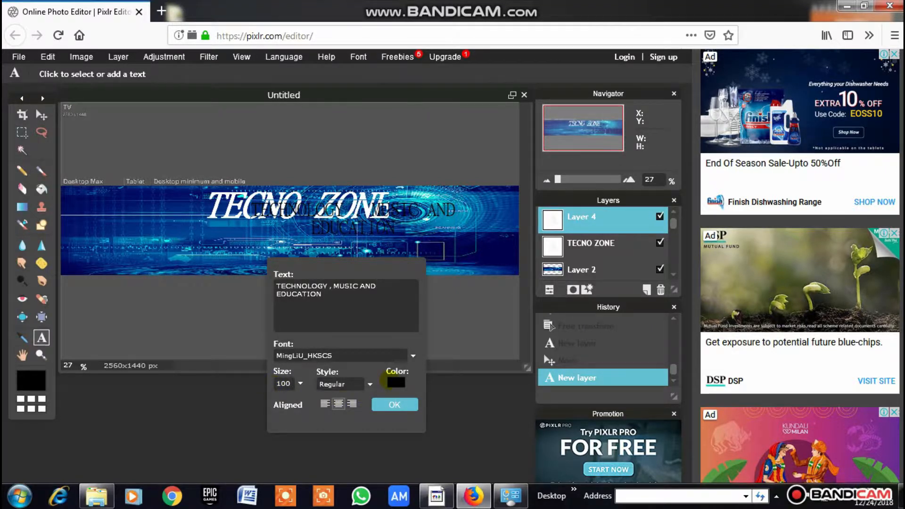
- Change the TECHNOLOGY , MUSIC AND EDUCATION text color to white and its style to Bold/Italic
{"action": "left_click", "coordinate": [394, 383]}
{"action": "left_click", "coordinate": [266, 163]}
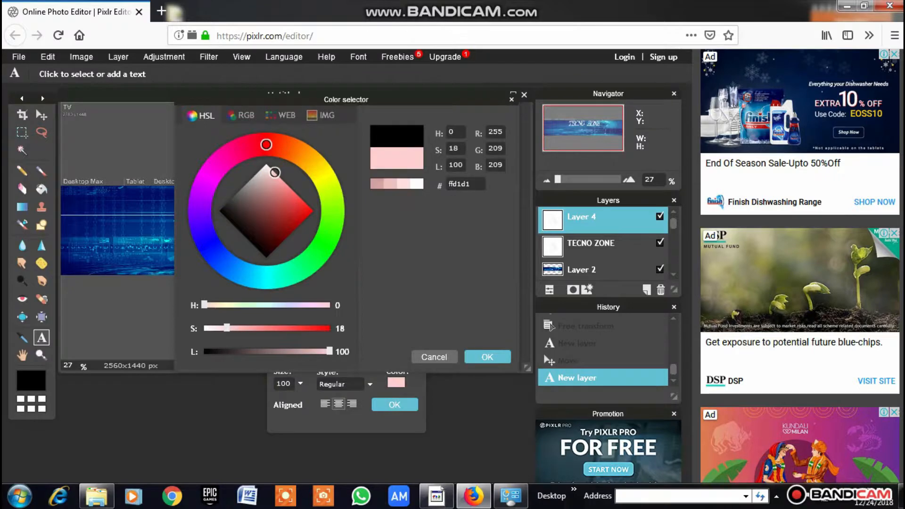
{"action": "left_click", "coordinate": [489, 356]}
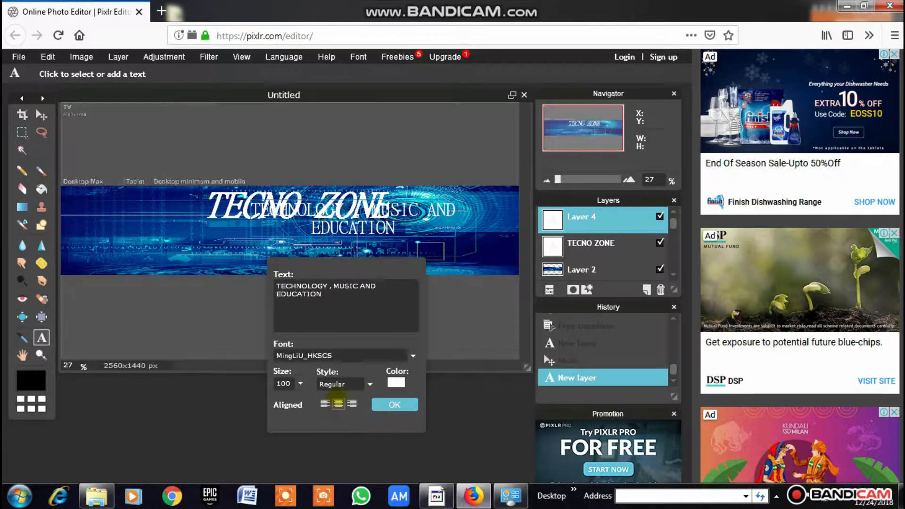
{"action": "left_click", "coordinate": [344, 384]}
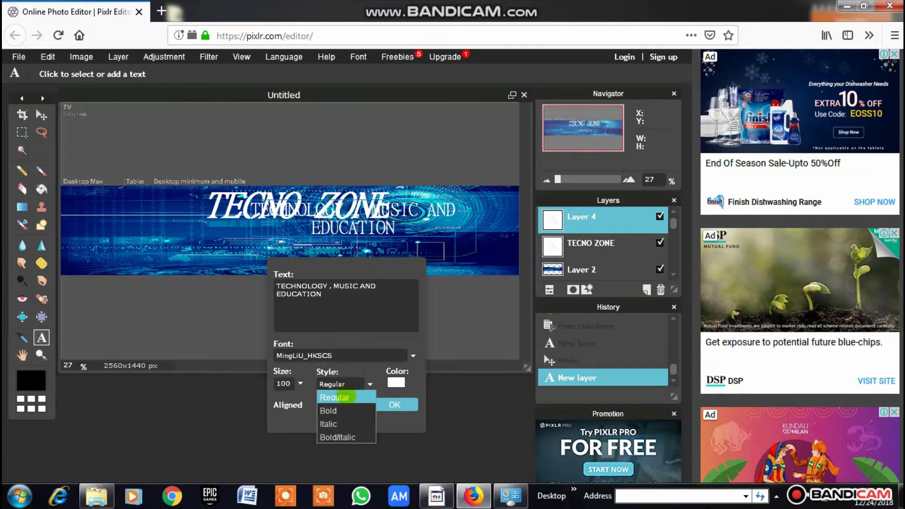
{"action": "left_click", "coordinate": [338, 430]}
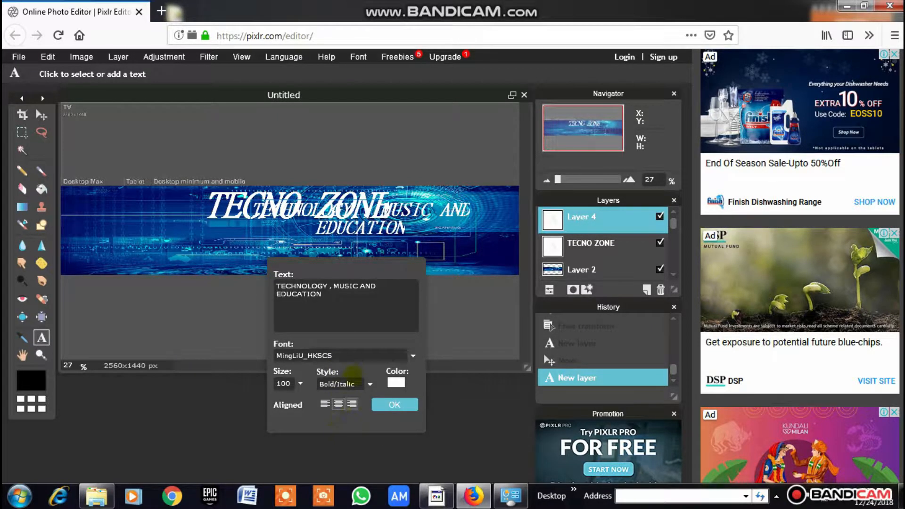
- Set the font of the TECHNOLOGY , MUSIC AND EDUCATION text to Franklin Gothic Medium Cond and apply the text
{"action": "left_click", "coordinate": [351, 356]}
{"action": "scroll", "coordinate": [335, 386], "scroll_direction": "up", "scroll_amount": 15}
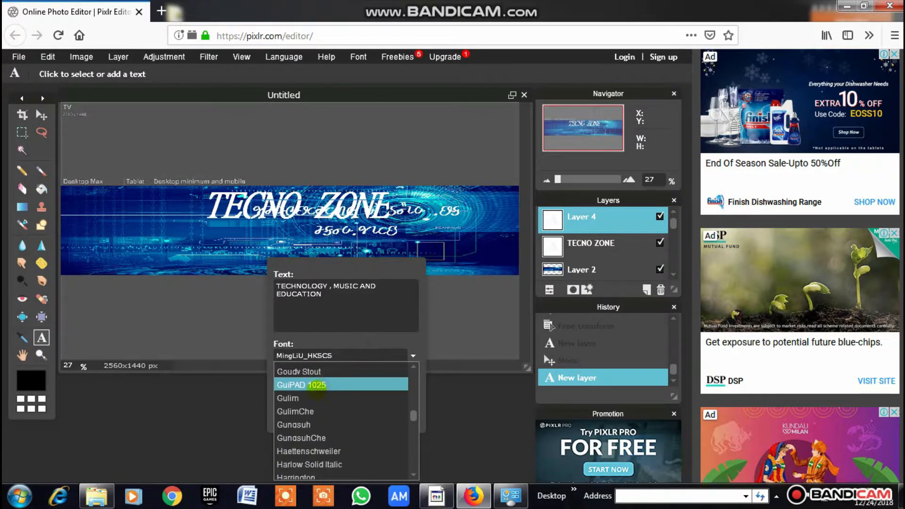
{"action": "scroll", "coordinate": [312, 393], "scroll_direction": "up", "scroll_amount": 8}
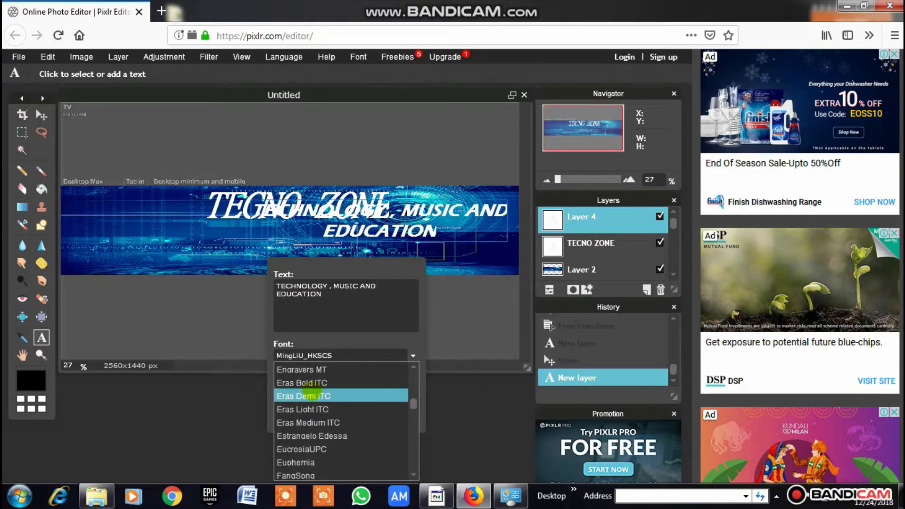
{"action": "scroll", "coordinate": [307, 401], "scroll_direction": "down", "scroll_amount": 8}
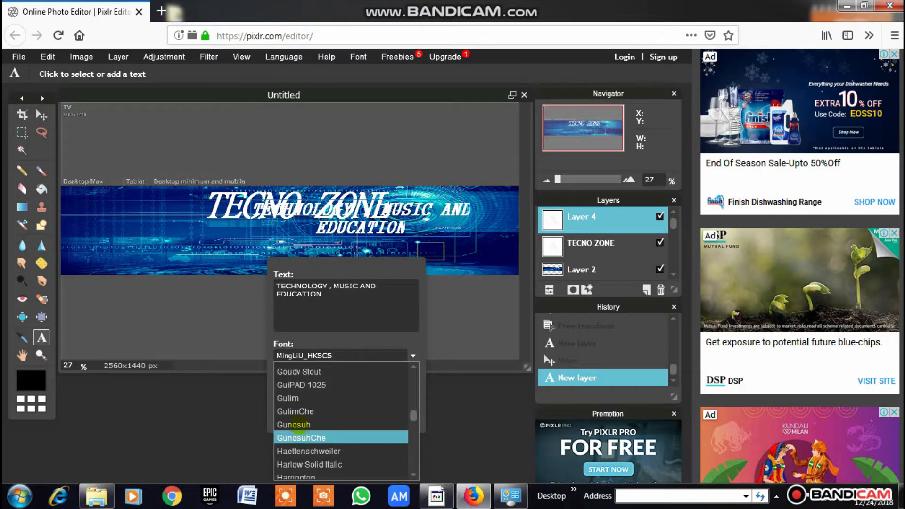
{"action": "scroll", "coordinate": [298, 399], "scroll_direction": "up", "scroll_amount": 5}
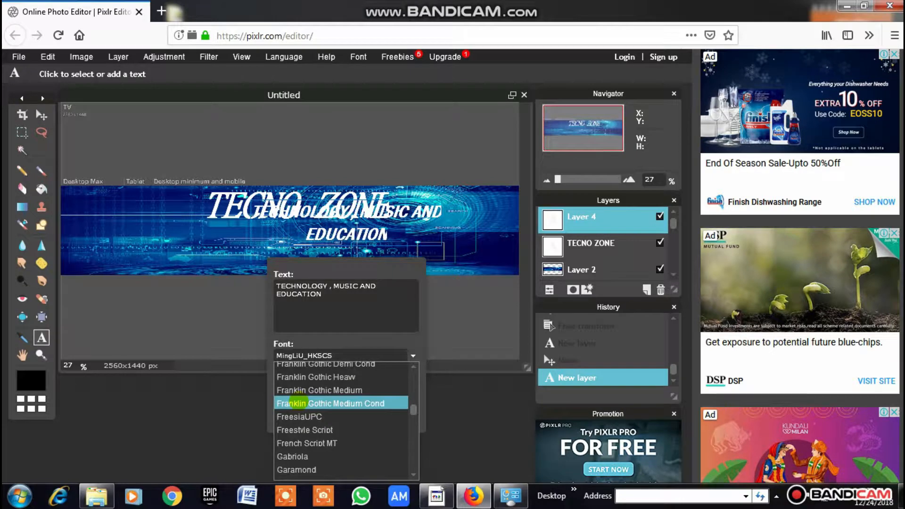
{"action": "left_click", "coordinate": [299, 402]}
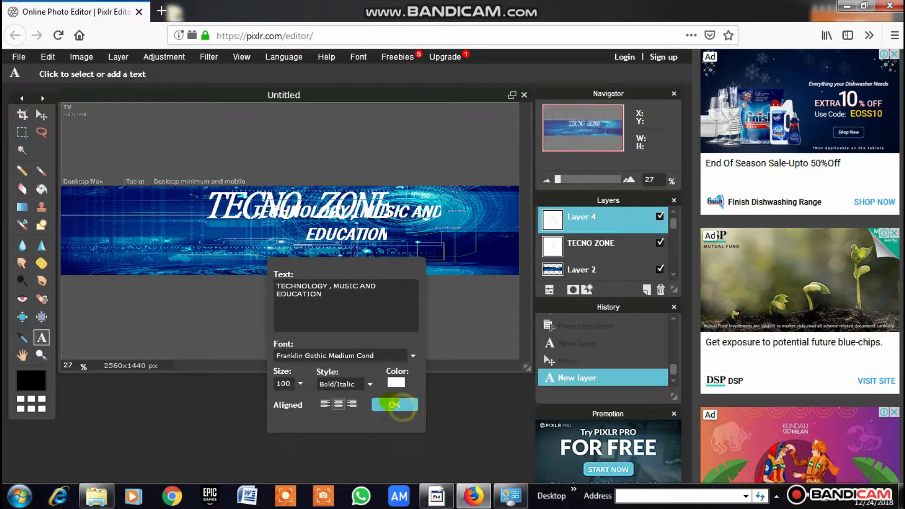
{"action": "left_click", "coordinate": [404, 404]}
{"action": "left_click", "coordinate": [285, 289]}
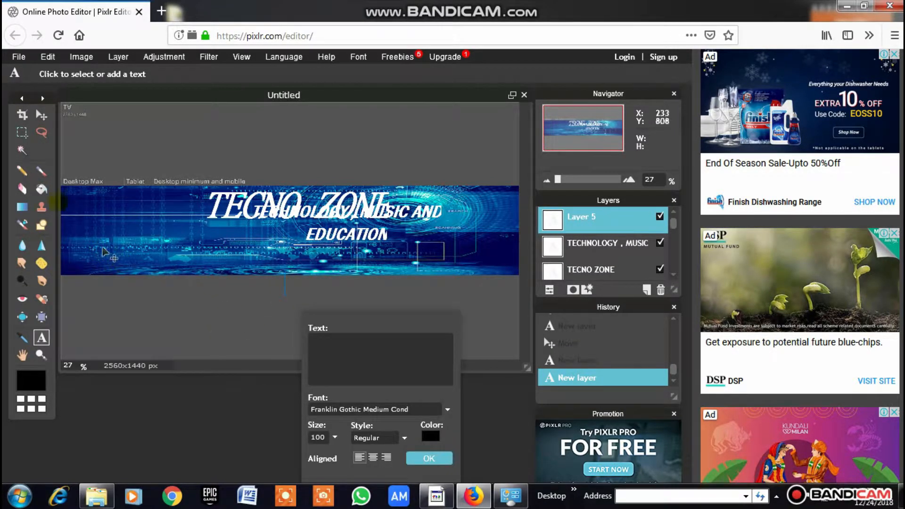
- Move the TECHNOLOGY , MUSIC AND EDUCATION text directly below the TECNO ZONE title, centered under it
{"action": "left_click", "coordinate": [40, 115]}
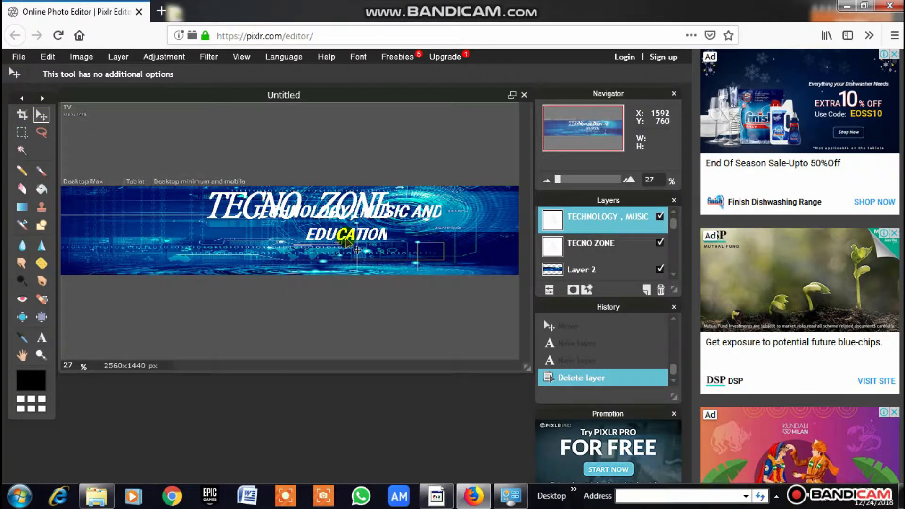
{"action": "left_click_drag", "start_coordinate": [347, 230], "coordinate": [298, 258]}
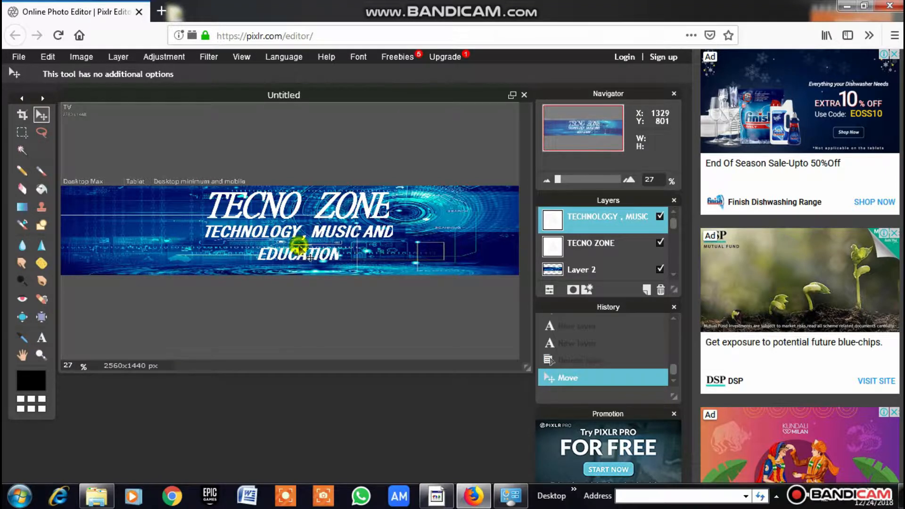
- Change the style of the TECHNOLOGY , MUSIC AND EDUCATION text to Bold and apply it
{"action": "left_click", "coordinate": [41, 338]}
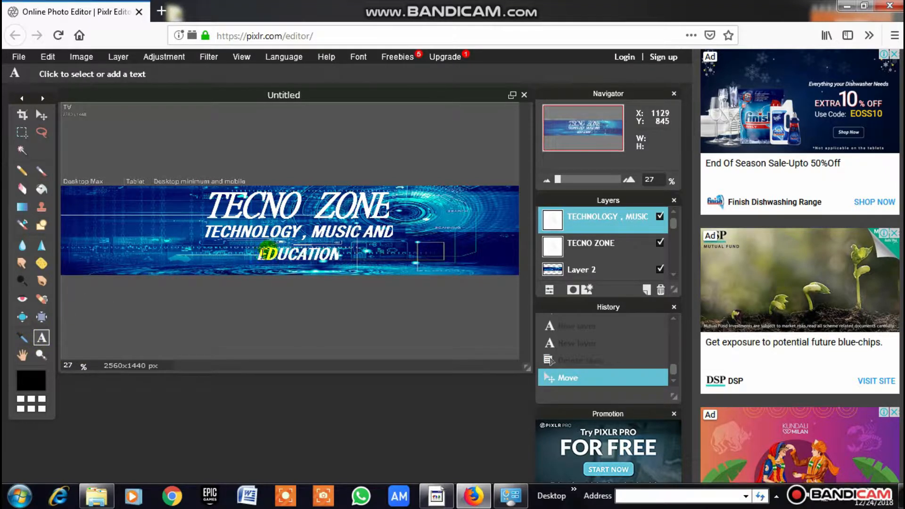
{"action": "left_click", "coordinate": [282, 235]}
{"action": "left_click", "coordinate": [385, 434]}
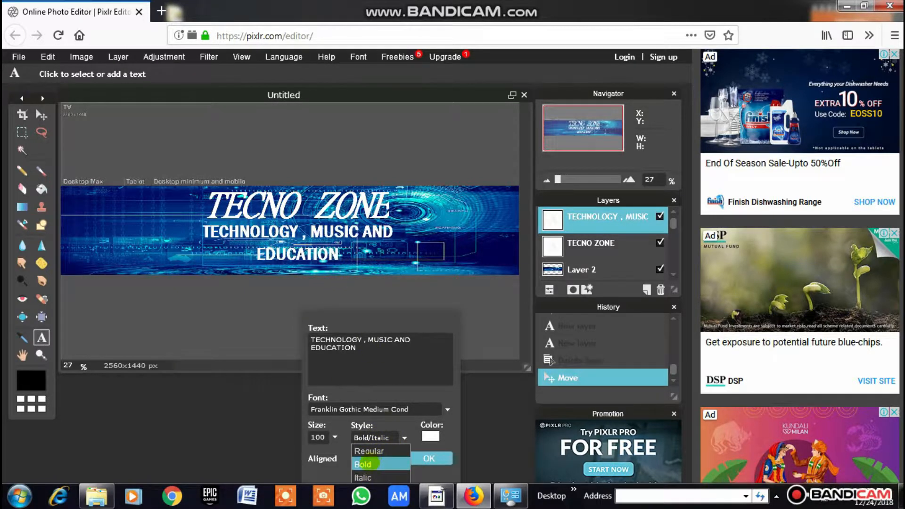
{"action": "left_click", "coordinate": [367, 465]}
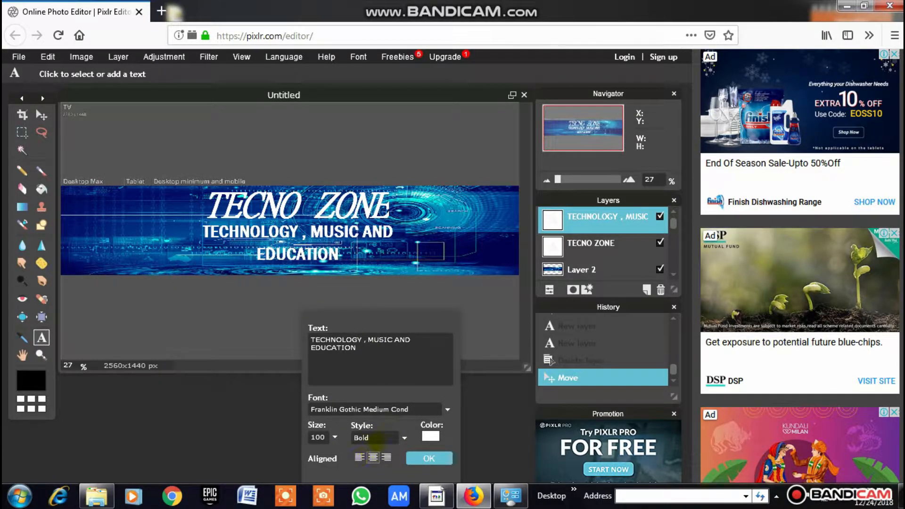
{"action": "left_click", "coordinate": [420, 458]}
{"action": "left_click", "coordinate": [325, 206]}
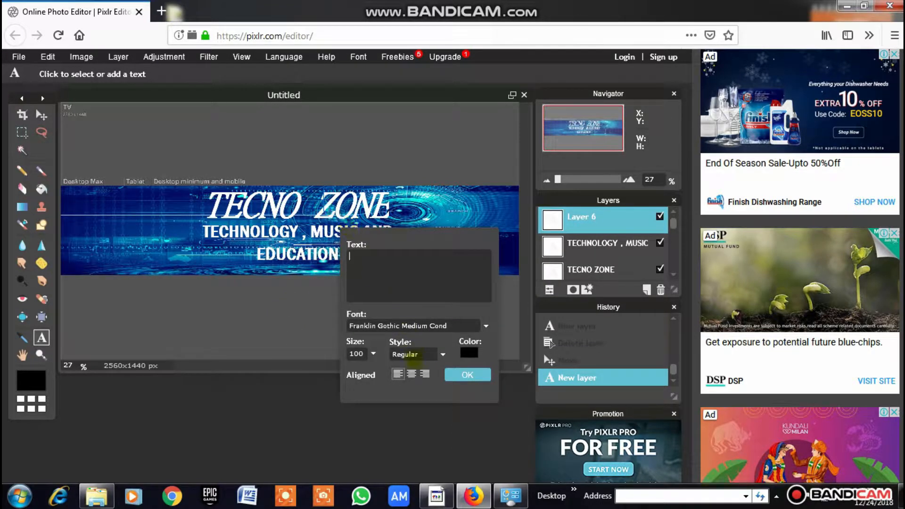
{"action": "left_click", "coordinate": [426, 353]}
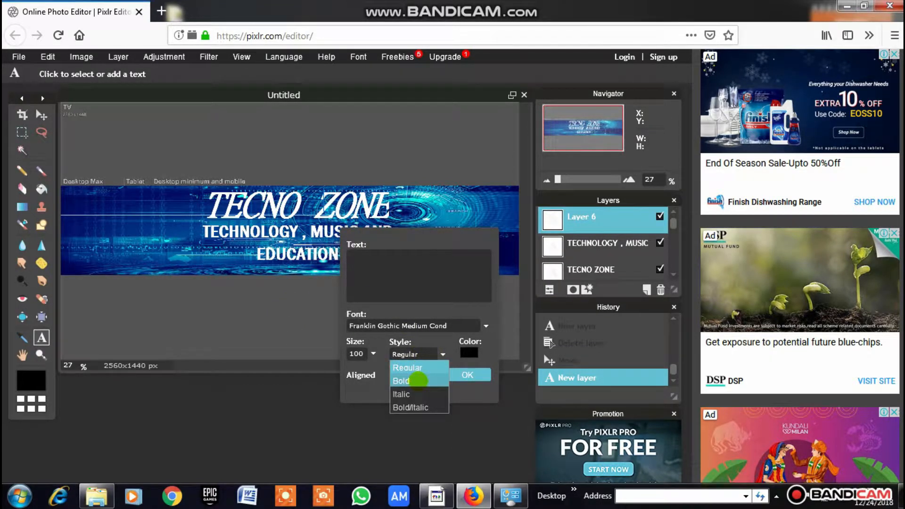
{"action": "left_click", "coordinate": [417, 380]}
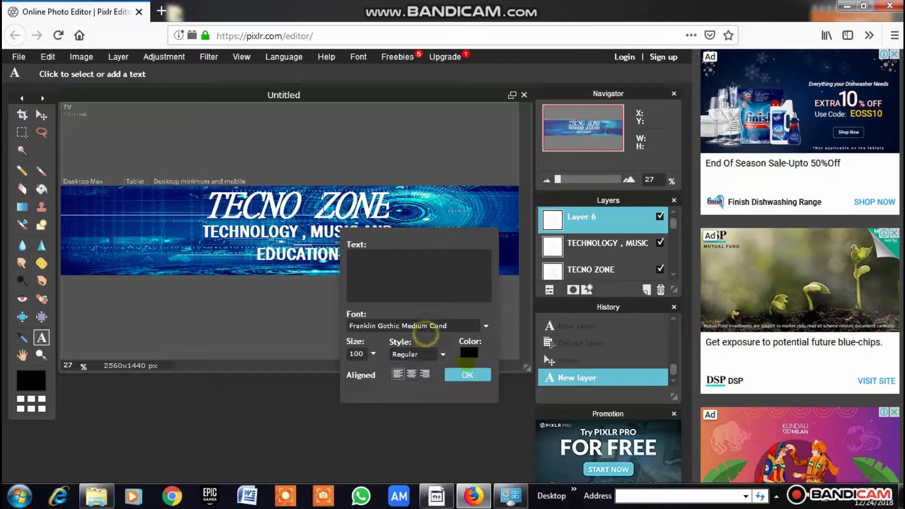
{"action": "left_click", "coordinate": [468, 375]}
{"action": "left_click", "coordinate": [356, 201]}
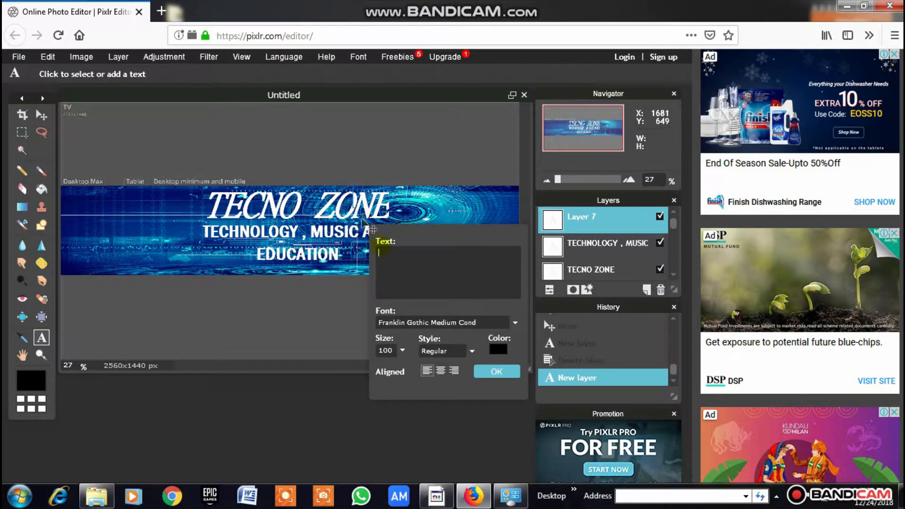
{"action": "left_click", "coordinate": [490, 372]}
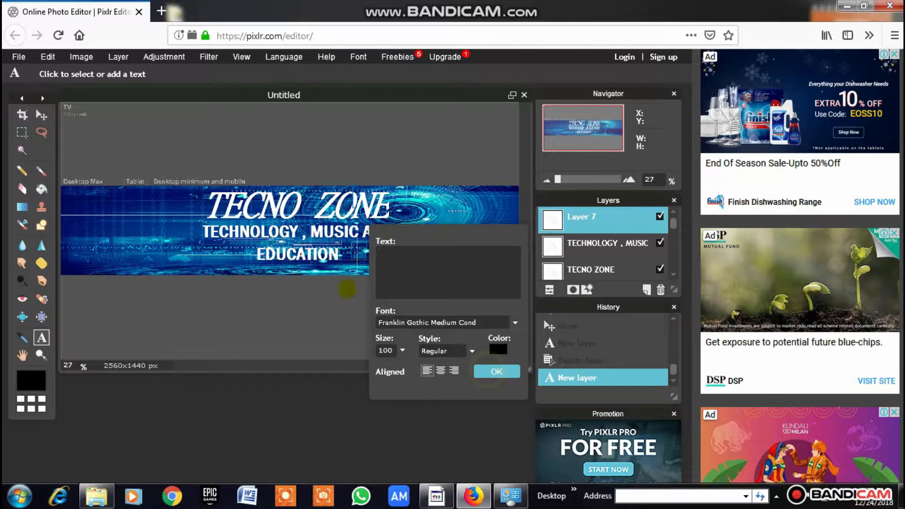
{"action": "left_click", "coordinate": [249, 210]}
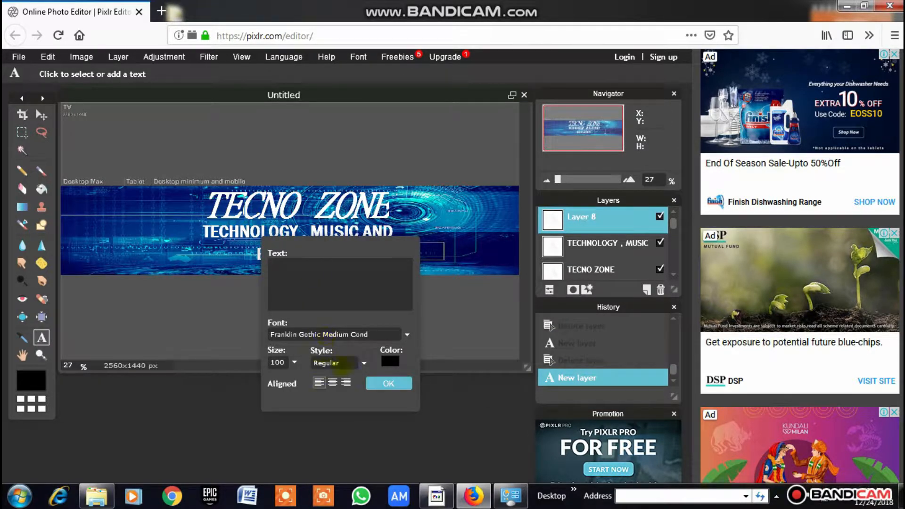
{"action": "left_click", "coordinate": [378, 383]}
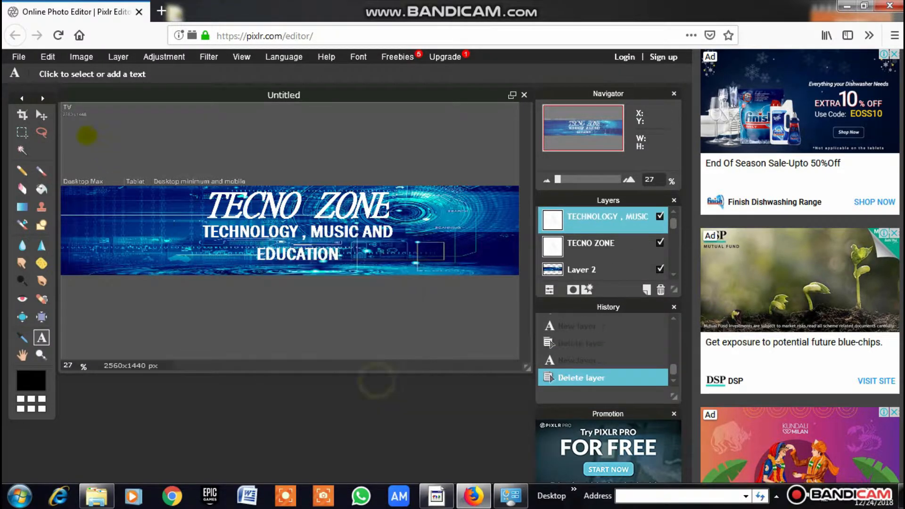
- Nudge the TECHNOLOGY , MUSIC AND EDUCATION text slightly lower beneath the TECNO ZONE title
{"action": "left_click", "coordinate": [42, 115]}
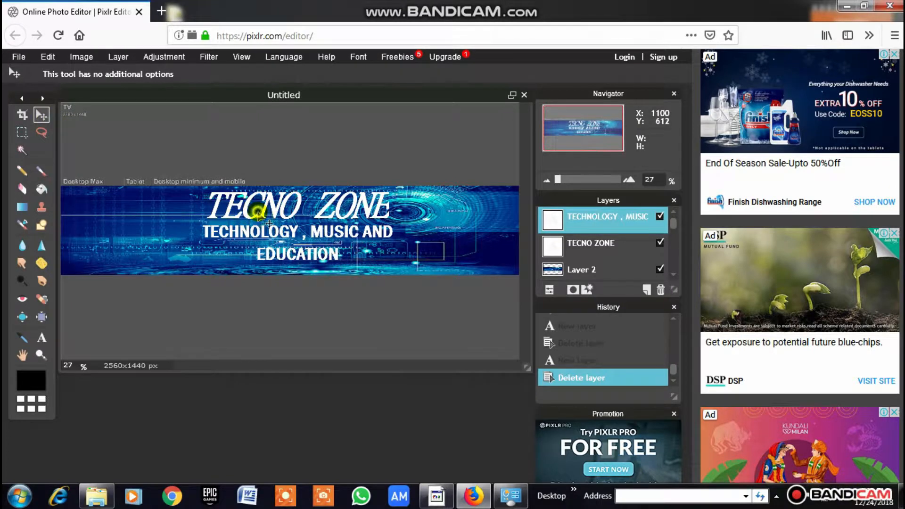
{"action": "left_click_drag", "start_coordinate": [259, 213], "coordinate": [261, 205]}
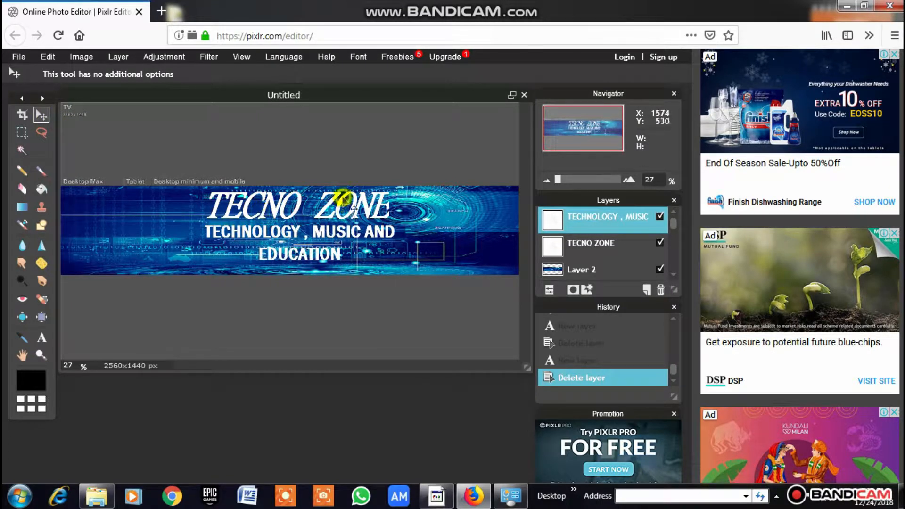
{"action": "left_click_drag", "start_coordinate": [348, 196], "coordinate": [343, 202]}
- Change the style of the TECNO ZONE title on its own text layer to Bold and apply it
{"action": "left_click", "coordinate": [577, 243]}
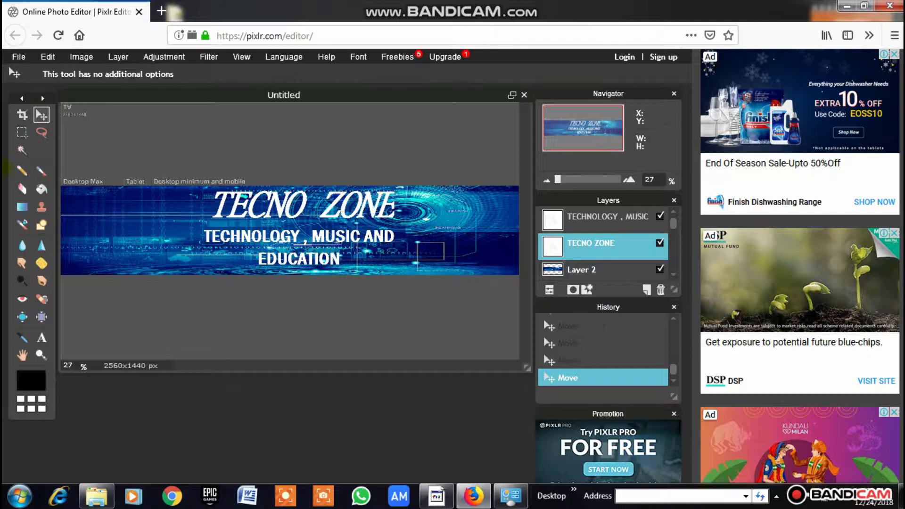
{"action": "left_click", "coordinate": [42, 337]}
{"action": "left_click", "coordinate": [325, 207]}
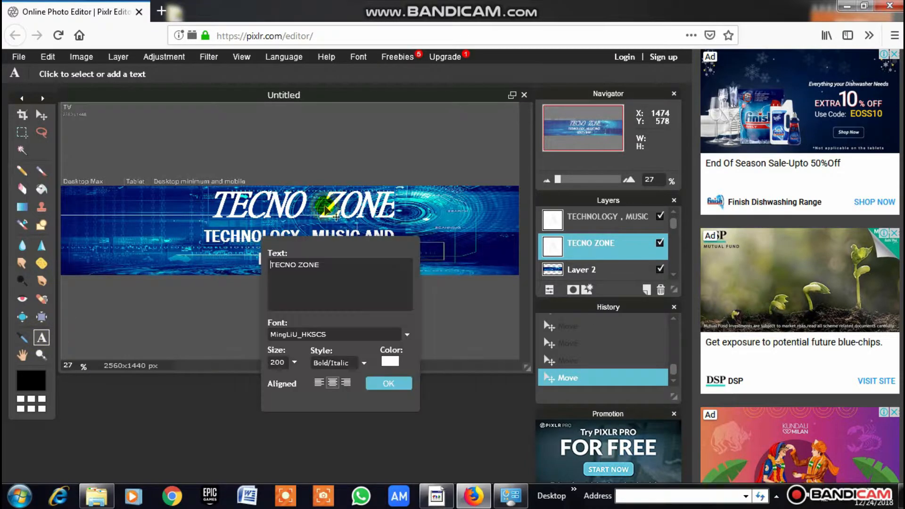
{"action": "left_click", "coordinate": [346, 362]}
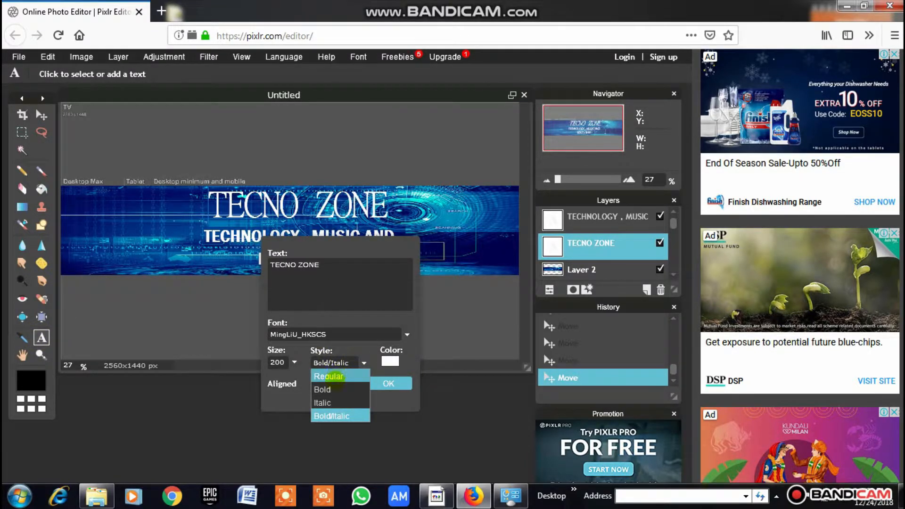
{"action": "left_click", "coordinate": [337, 384]}
{"action": "left_click", "coordinate": [382, 381]}
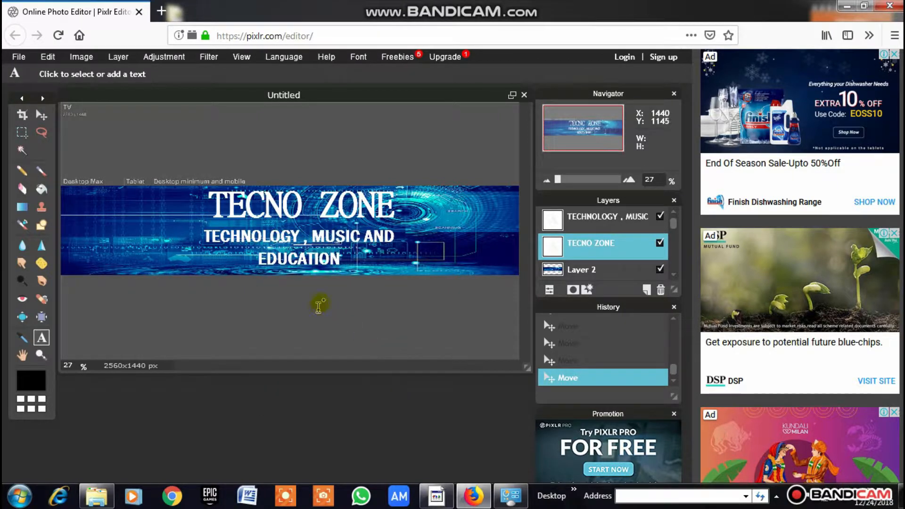
- Reposition the TECNO ZONE title and move the TECHNOLOGY , MUSIC AND EDUCATION text up close beneath it
{"action": "left_click", "coordinate": [41, 115]}
{"action": "left_click_drag", "start_coordinate": [305, 257], "coordinate": [279, 241]}
{"action": "left_click", "coordinate": [590, 217]}
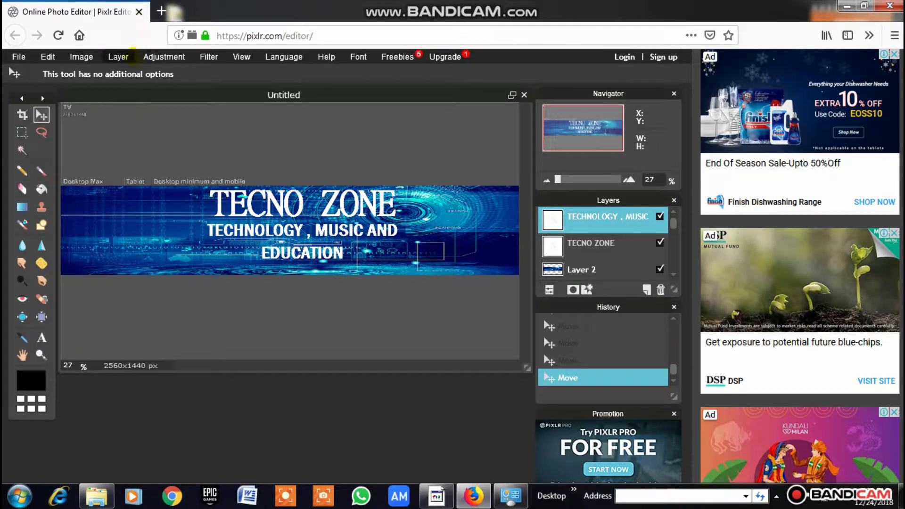
- Open the Instagram icon, image 2 in the Logos folder inside channel banners, as a new layer
{"action": "left_click", "coordinate": [118, 57]}
{"action": "left_click", "coordinate": [142, 118]}
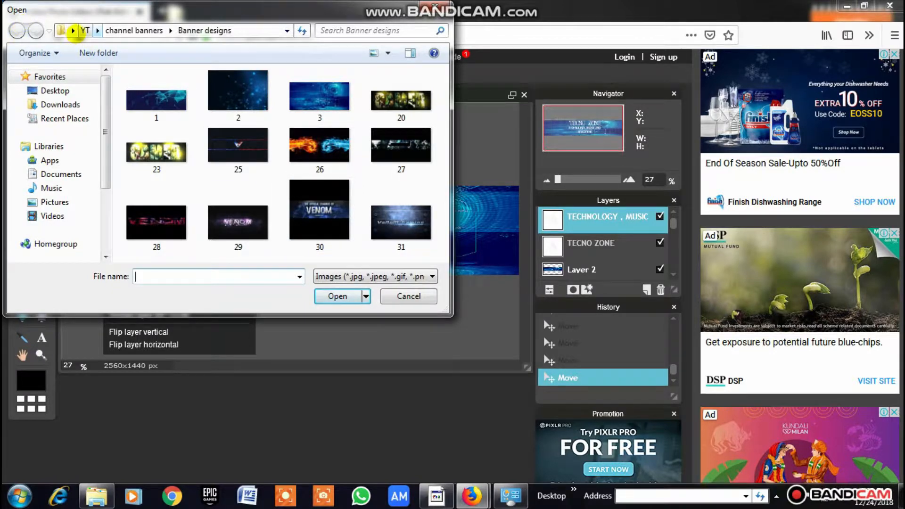
{"action": "left_click", "coordinate": [85, 30]}
{"action": "double_click", "coordinate": [402, 106]}
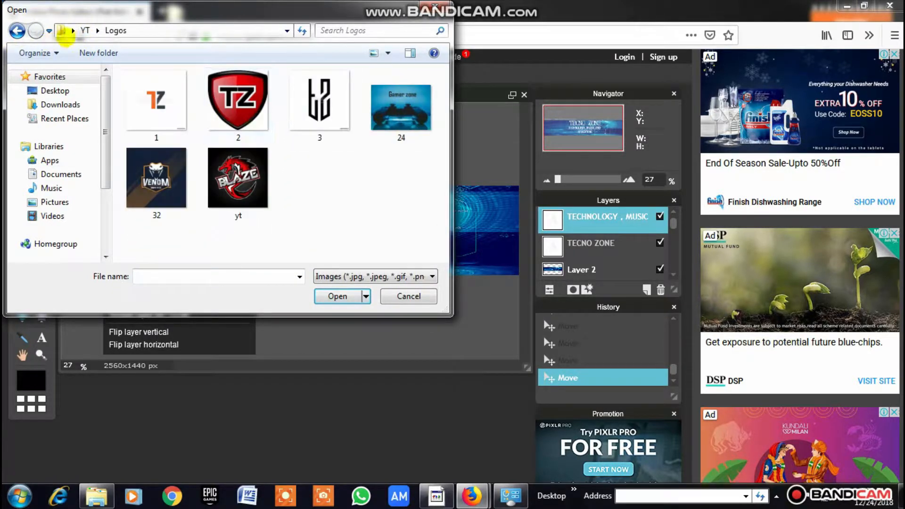
{"action": "left_click", "coordinate": [80, 30]}
{"action": "double_click", "coordinate": [223, 101]}
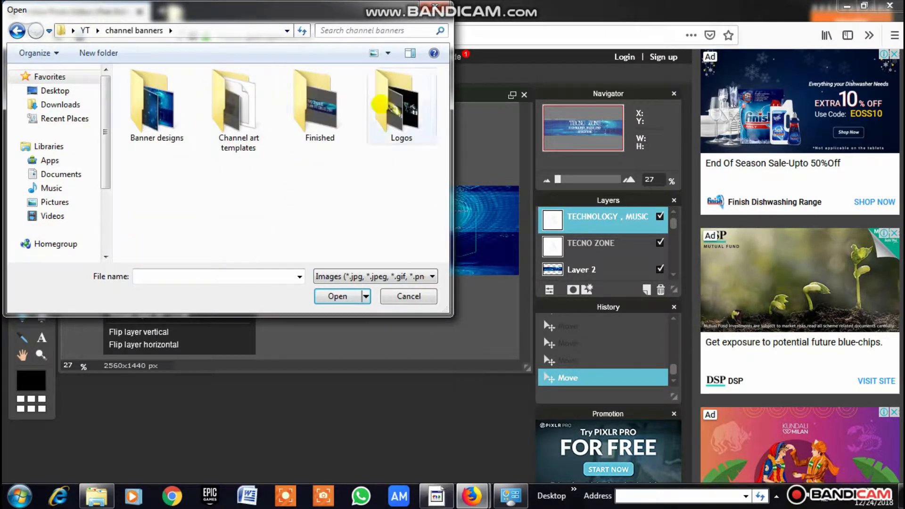
{"action": "double_click", "coordinate": [402, 106]}
{"action": "left_click", "coordinate": [239, 113]}
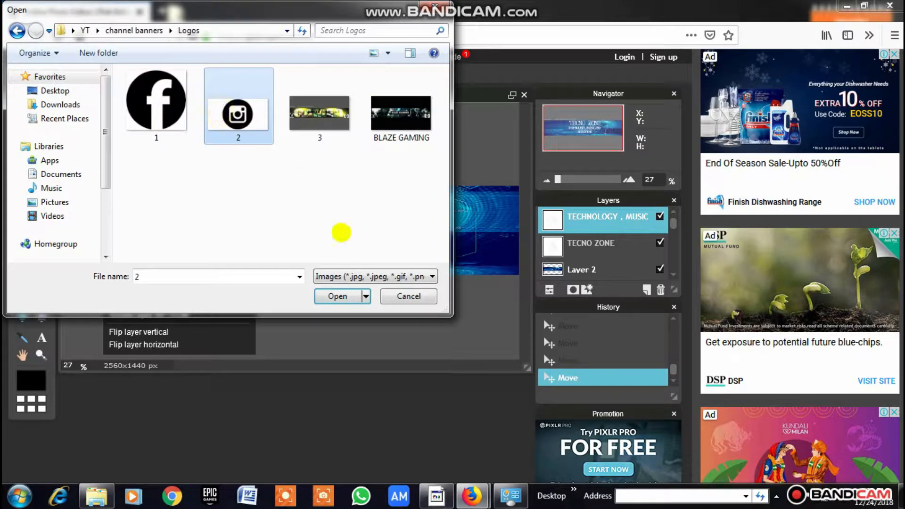
{"action": "left_click", "coordinate": [337, 296]}
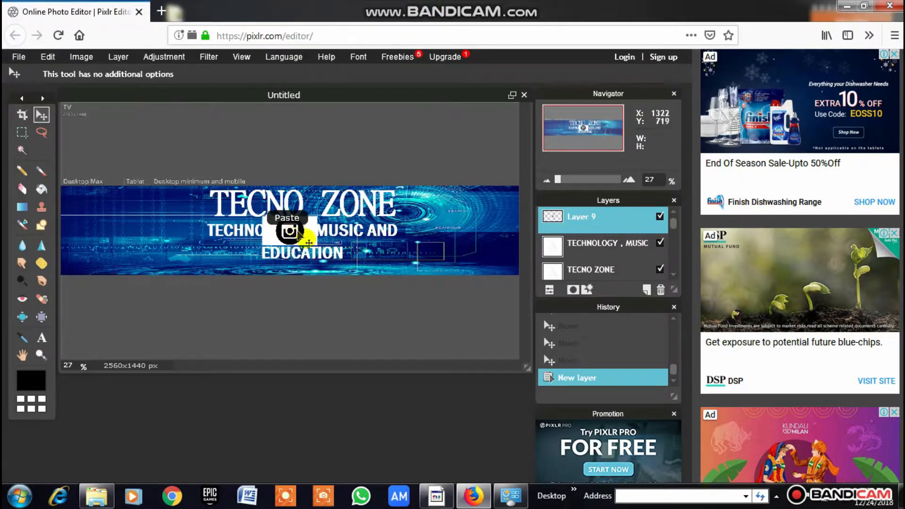
- Shrink the Instagram icon with Free transform, place it in the banner strip's lower-left corner and apply the changes
{"action": "left_click", "coordinate": [49, 56]}
{"action": "left_click", "coordinate": [71, 157]}
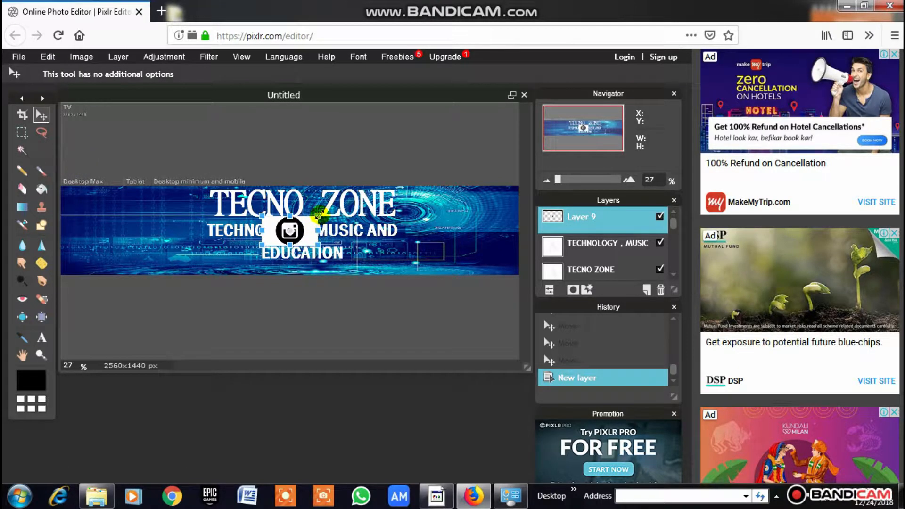
{"action": "left_click_drag", "start_coordinate": [319, 216], "coordinate": [307, 216]}
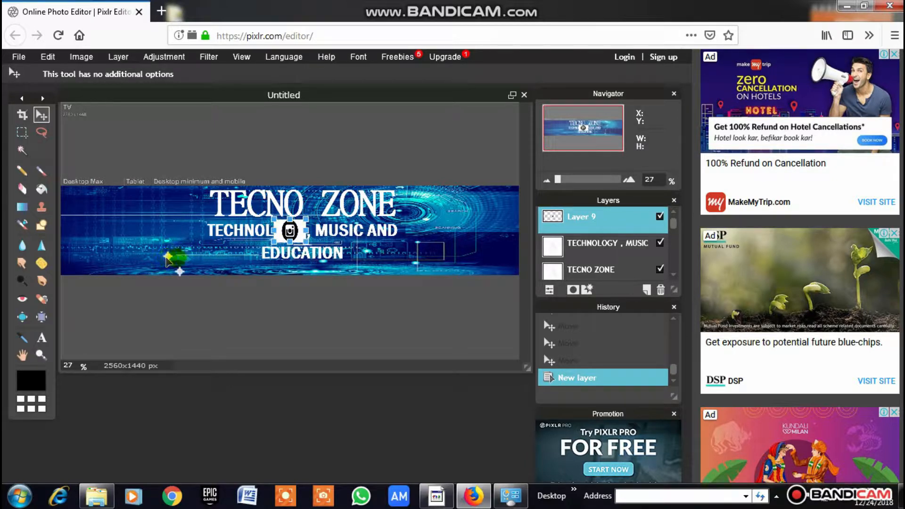
{"action": "left_click_drag", "start_coordinate": [304, 239], "coordinate": [89, 274]}
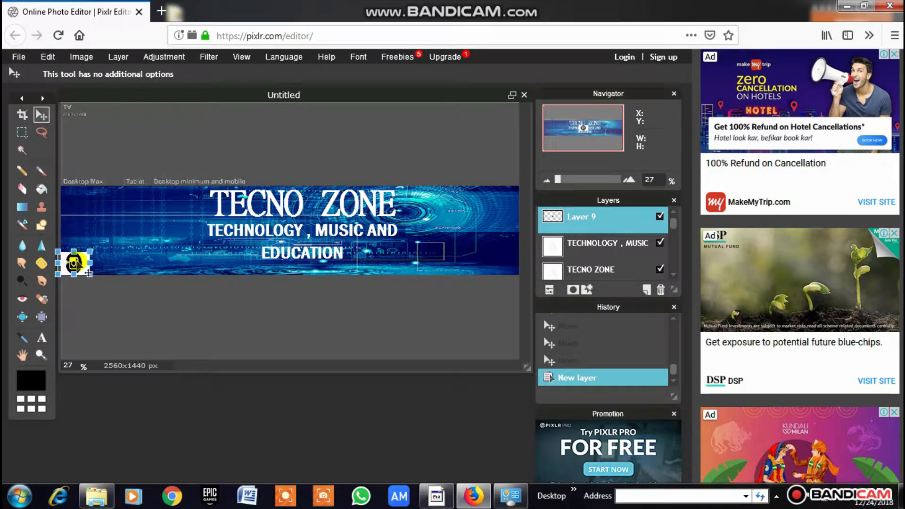
{"action": "left_click", "coordinate": [128, 295]}
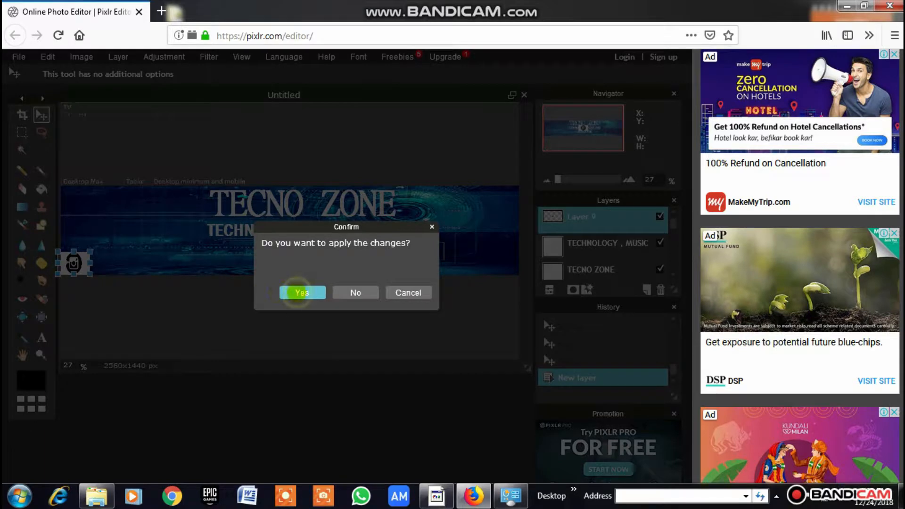
{"action": "left_click", "coordinate": [297, 292]}
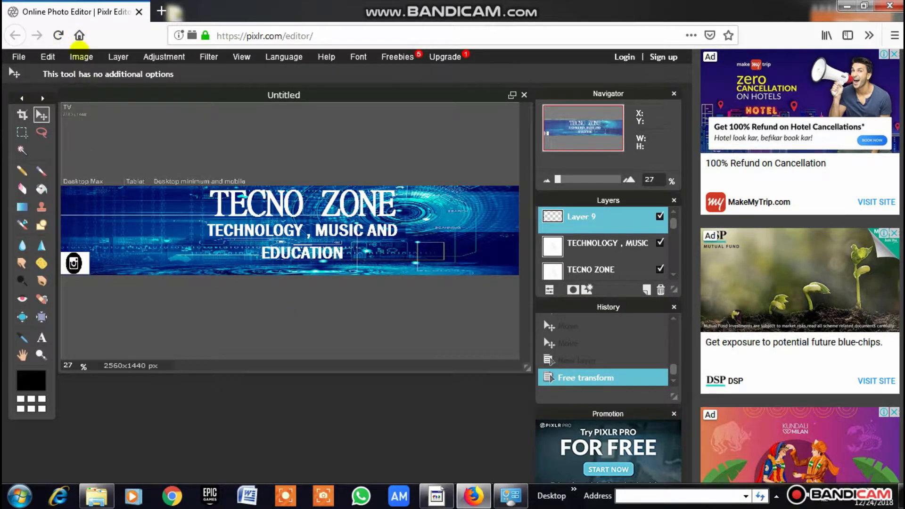
- Open the Facebook icon, image 1 in the channel banners Logos folder, as a new layer
{"action": "left_click", "coordinate": [118, 57]}
{"action": "left_click", "coordinate": [140, 115]}
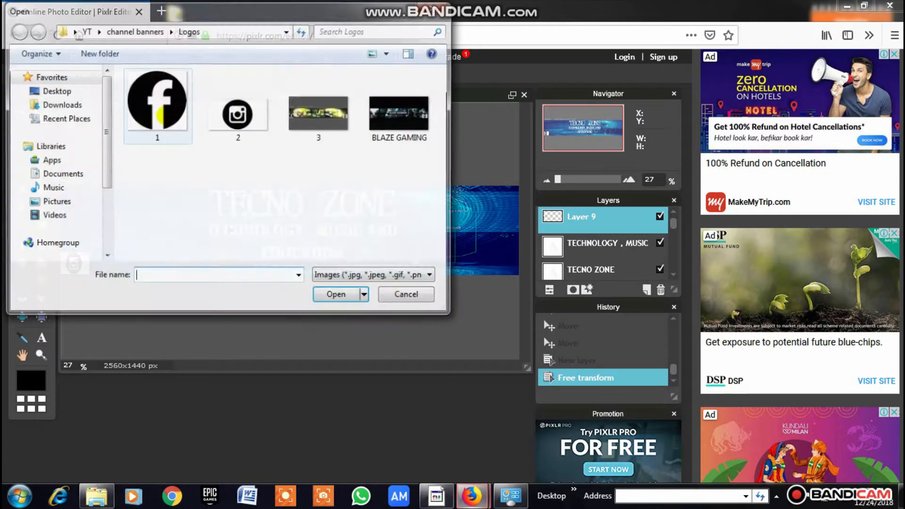
{"action": "left_click", "coordinate": [155, 101]}
{"action": "left_click", "coordinate": [330, 295]}
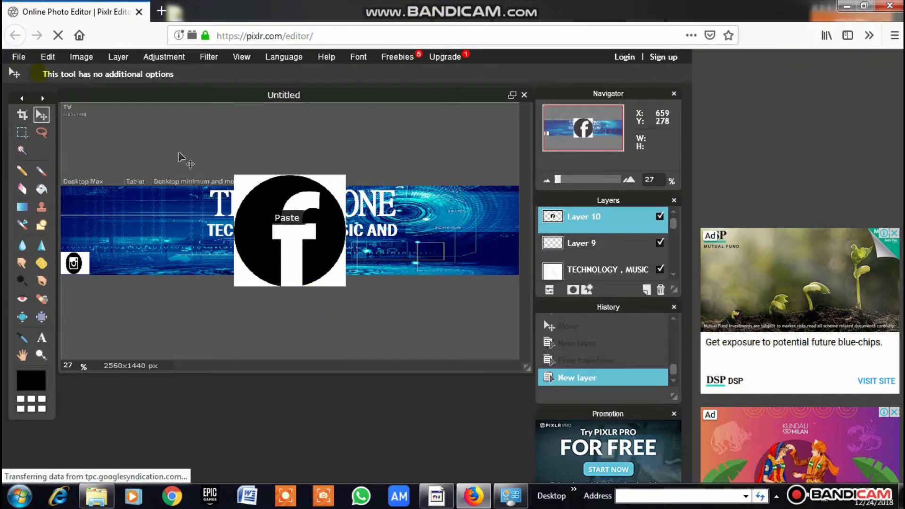
- Shrink the Facebook icon with Free transform, place it in the banner strip's lower-right corner and apply the changes
{"action": "left_click", "coordinate": [48, 57]}
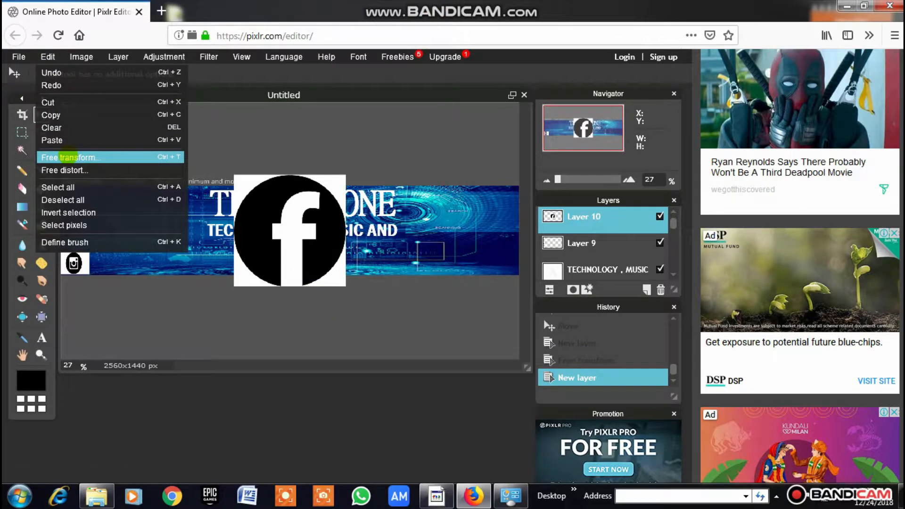
{"action": "left_click", "coordinate": [69, 157]}
{"action": "left_click_drag", "start_coordinate": [345, 173], "coordinate": [297, 215]}
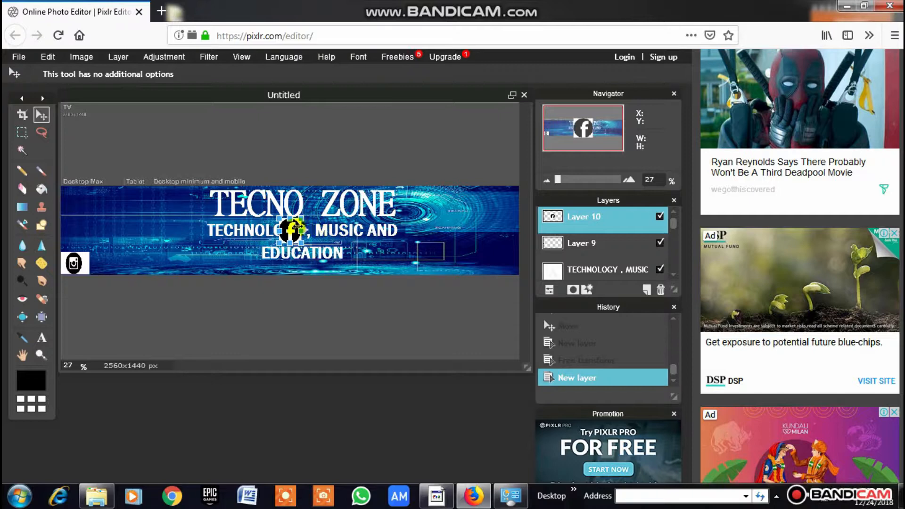
{"action": "left_click_drag", "start_coordinate": [304, 241], "coordinate": [519, 273]}
{"action": "left_click", "coordinate": [465, 309]}
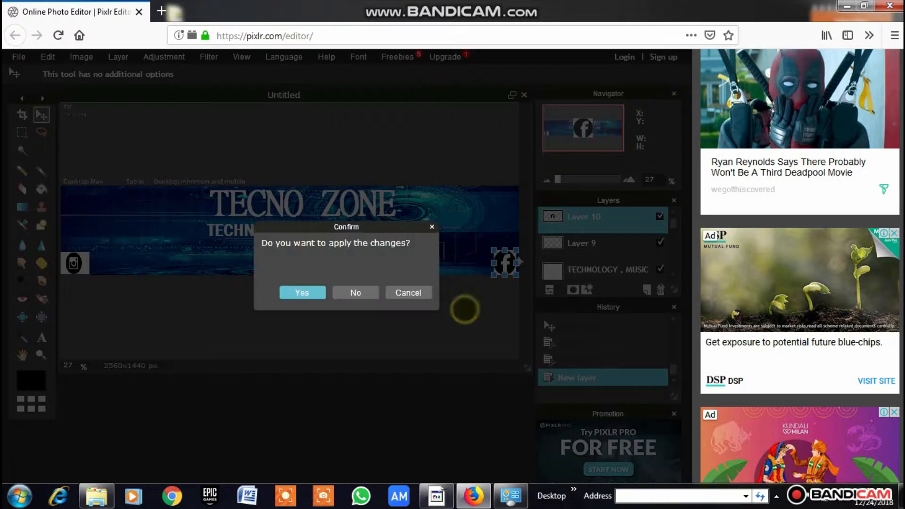
{"action": "left_click", "coordinate": [310, 294]}
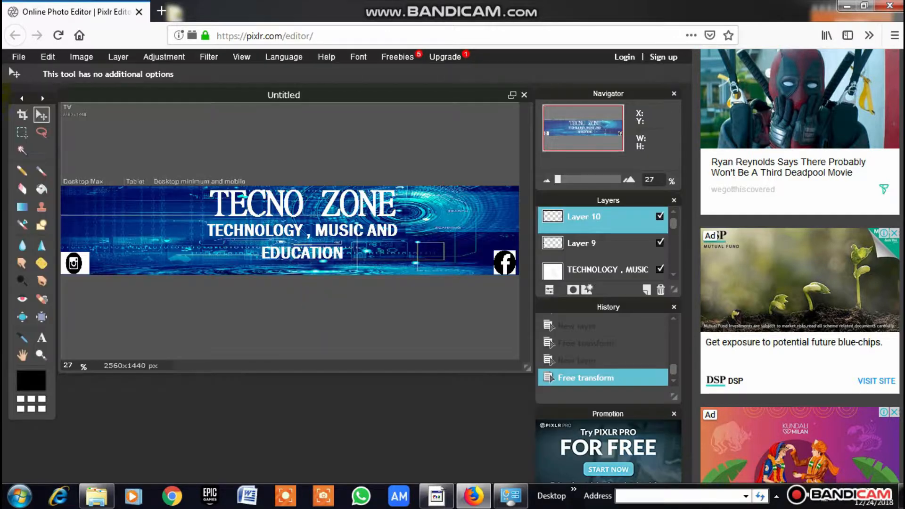
- Open the YouTube Subscribe button, image 8 in the YT pics folder, as a new layer
{"action": "left_click", "coordinate": [110, 56]}
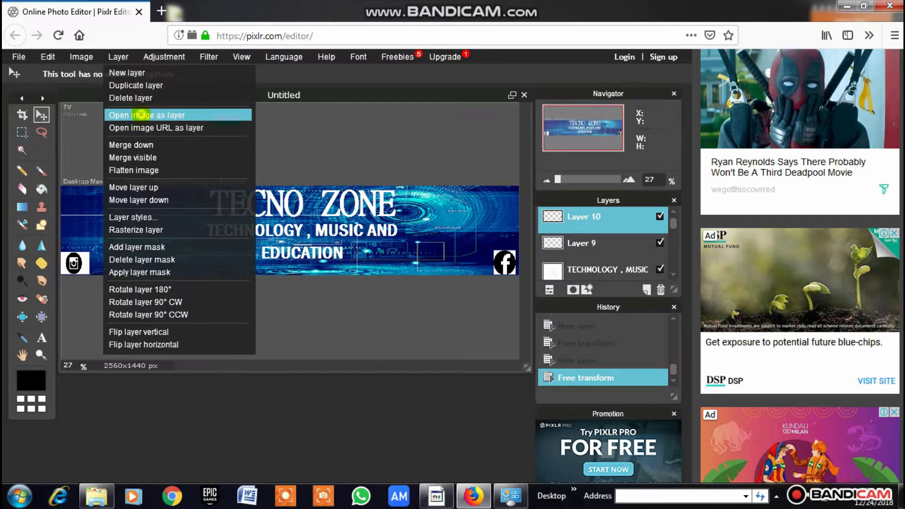
{"action": "left_click", "coordinate": [140, 113]}
{"action": "left_click", "coordinate": [85, 30]}
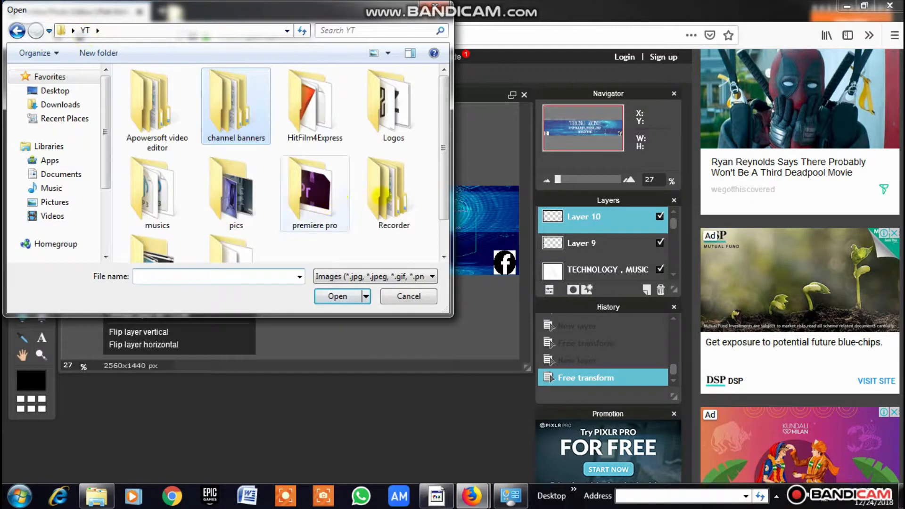
{"action": "scroll", "coordinate": [442, 184], "scroll_direction": "down", "scroll_amount": 1}
{"action": "double_click", "coordinate": [239, 177]}
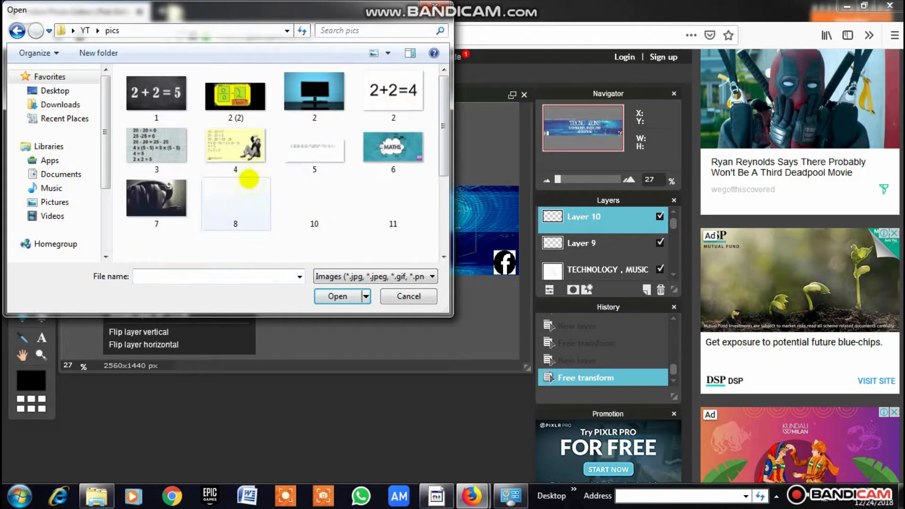
{"action": "left_click", "coordinate": [234, 208]}
{"action": "left_click", "coordinate": [337, 296]}
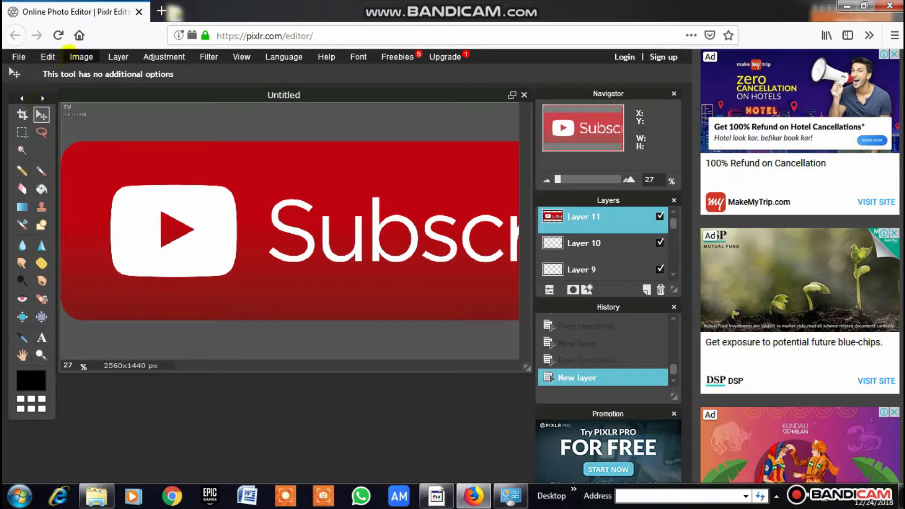
- Shrink the Subscribe button with Free transform, place it just beside the Instagram icon in the banner strip and apply the changes
{"action": "left_click", "coordinate": [48, 57]}
{"action": "left_click", "coordinate": [67, 157]}
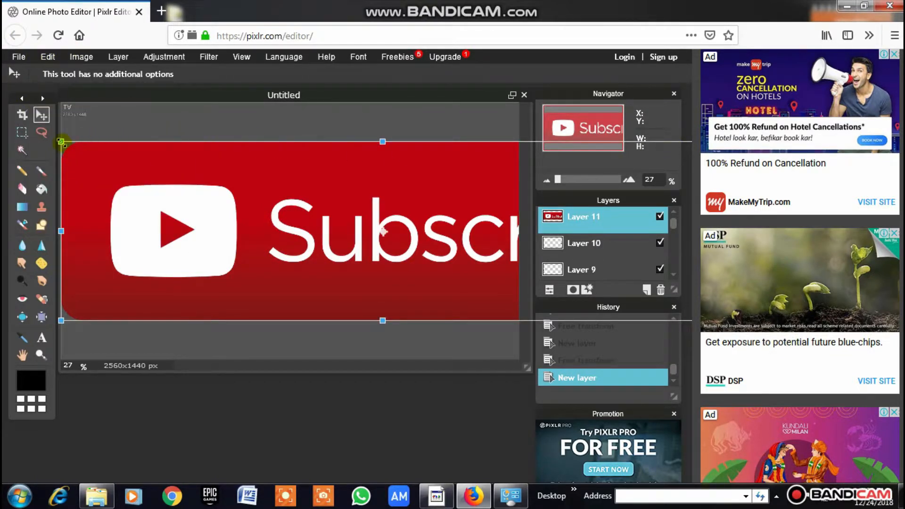
{"action": "left_click_drag", "start_coordinate": [61, 141], "coordinate": [126, 277]}
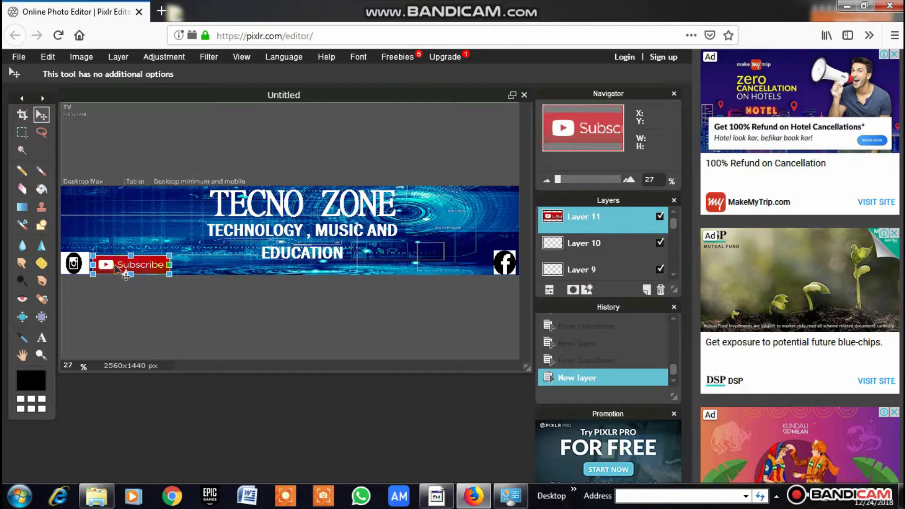
{"action": "left_click", "coordinate": [236, 288]}
{"action": "left_click", "coordinate": [301, 293]}
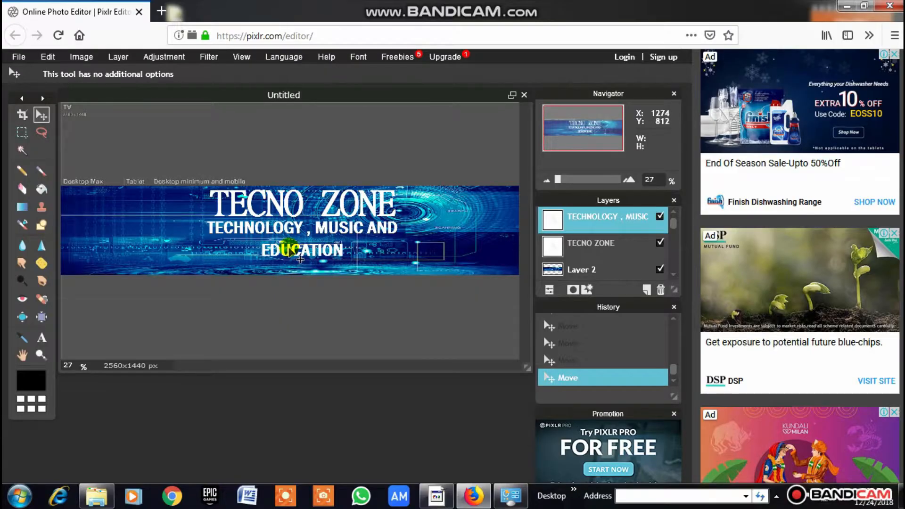
- Nudge the TECHNOLOGY , MUSIC AND EDUCATION subtitle slightly lower beneath the TECNO ZONE title
{"action": "left_click_drag", "start_coordinate": [285, 251], "coordinate": [288, 250]}
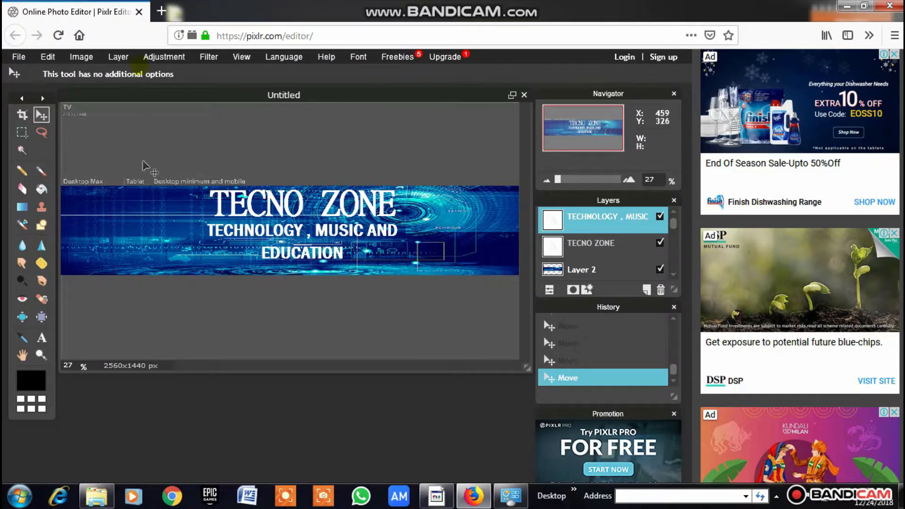
- Open the Instagram icon, image 2 in the Logos folder inside channel banners, as a new layer
{"action": "left_click", "coordinate": [118, 57]}
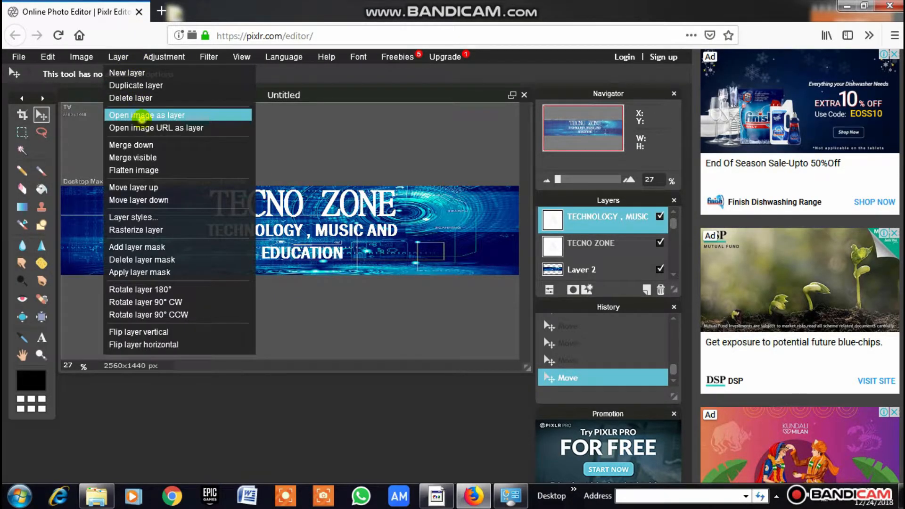
{"action": "left_click", "coordinate": [142, 118]}
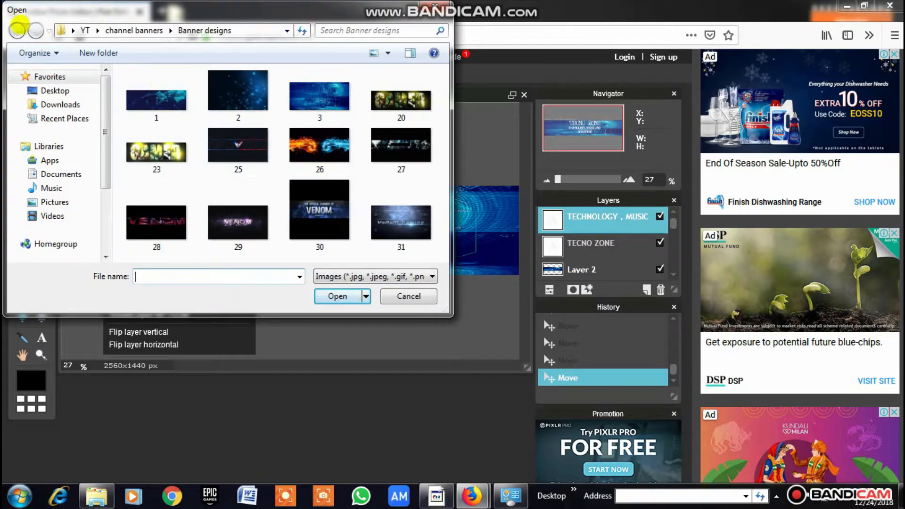
{"action": "left_click", "coordinate": [86, 30]}
{"action": "double_click", "coordinate": [401, 97]}
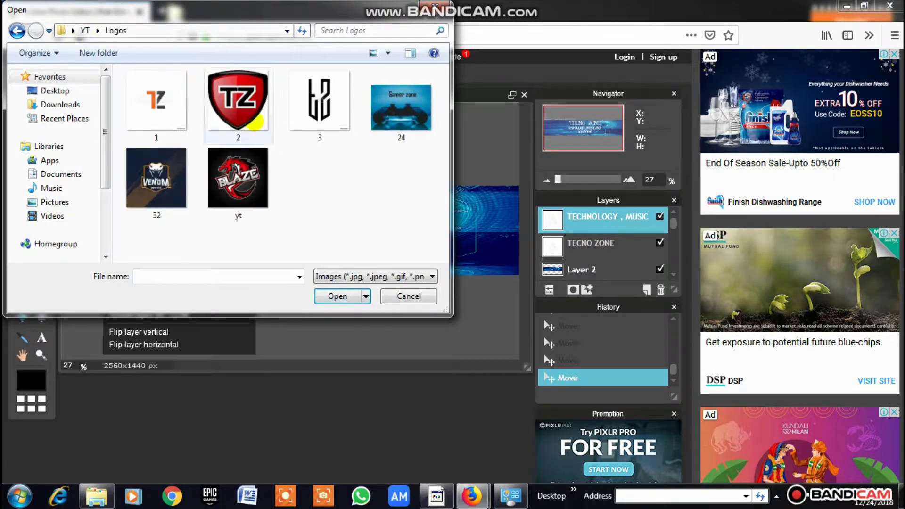
{"action": "left_click", "coordinate": [79, 31]}
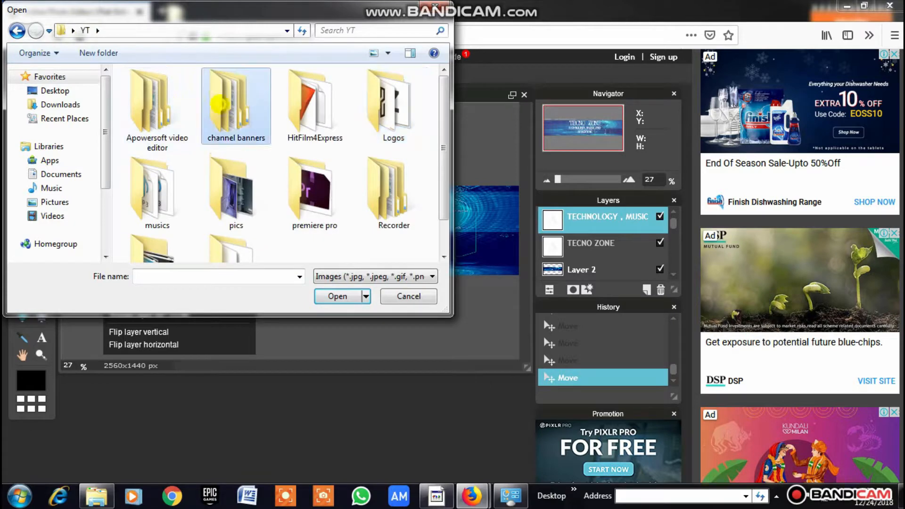
{"action": "double_click", "coordinate": [236, 100]}
{"action": "double_click", "coordinate": [409, 106]}
{"action": "left_click", "coordinate": [225, 113]}
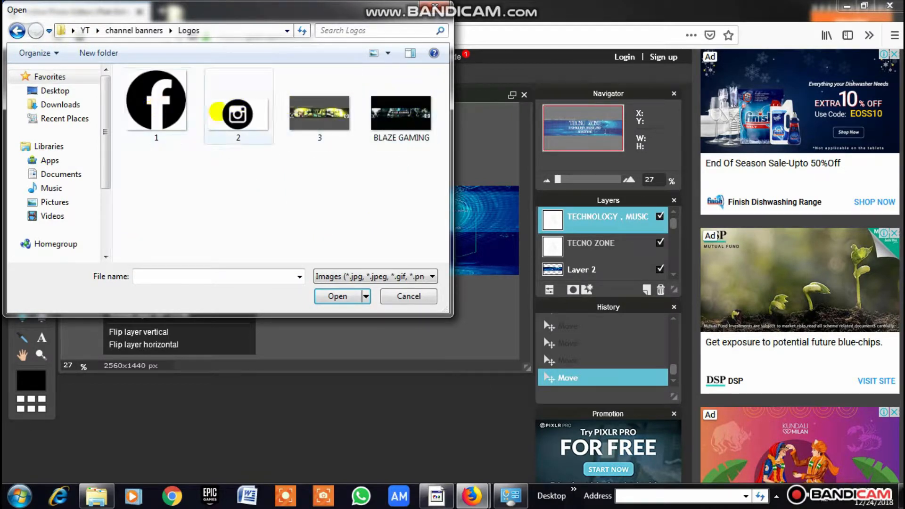
{"action": "left_click", "coordinate": [337, 296]}
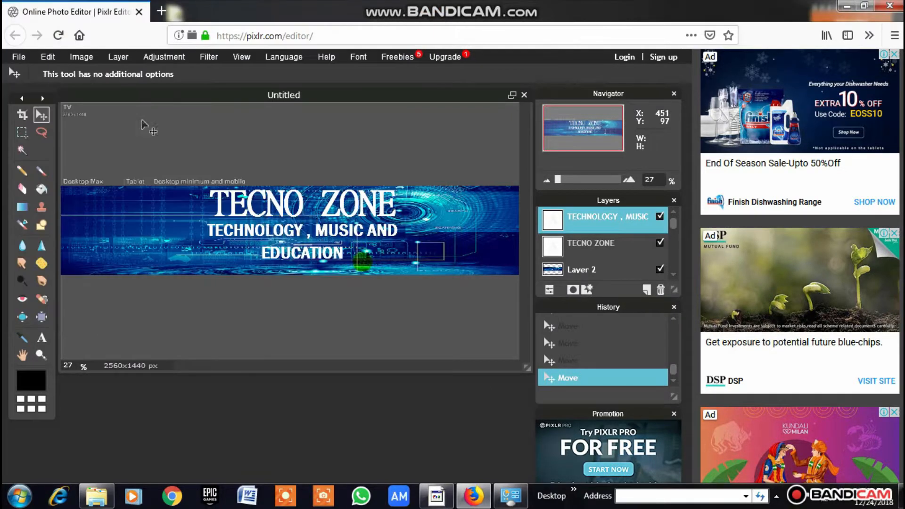
- Shrink the Instagram icon with Free transform, place it in the banner strip's lower-left corner and apply the changes
{"action": "left_click", "coordinate": [48, 57]}
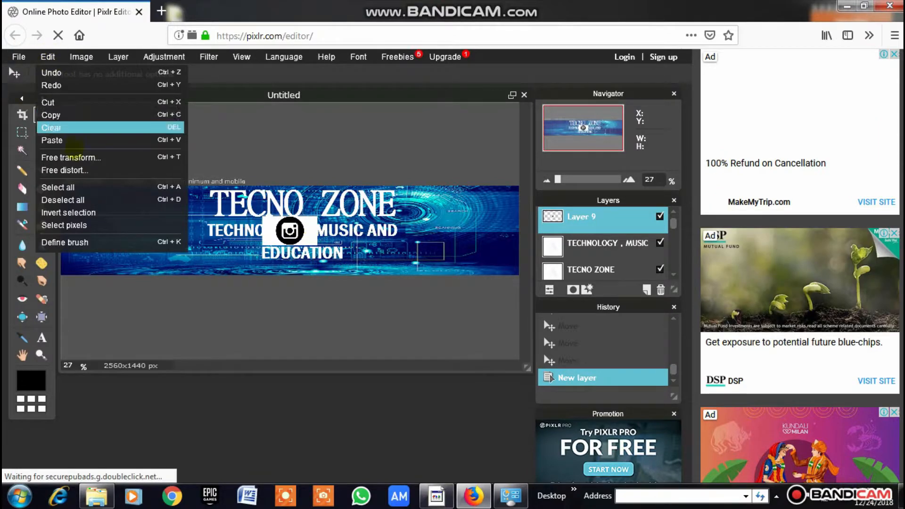
{"action": "left_click", "coordinate": [71, 158]}
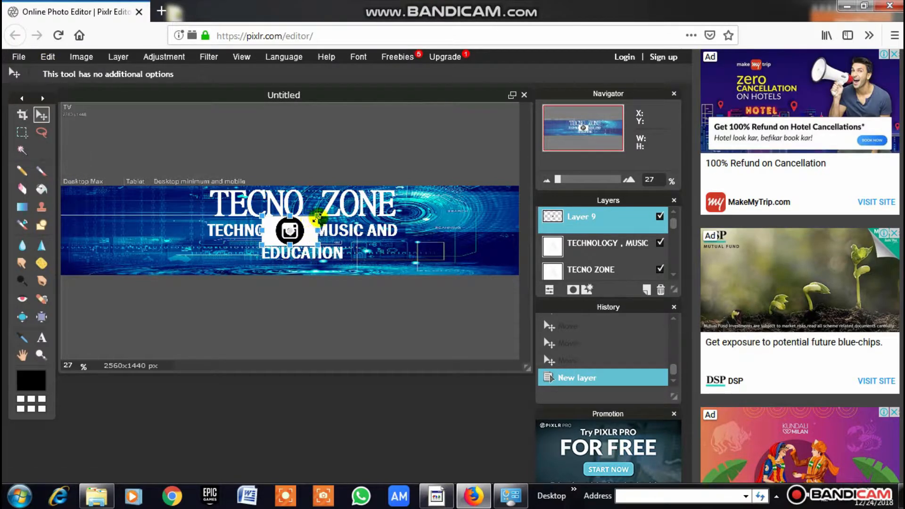
{"action": "mouse_move", "coordinate": [319, 216]}
{"action": "left_mouse_down"}
{"action": "mouse_move", "coordinate": [305, 218]}
{"action": "mouse_move", "coordinate": [323, 207]}
{"action": "mouse_move", "coordinate": [307, 218]}
{"action": "left_mouse_up"}
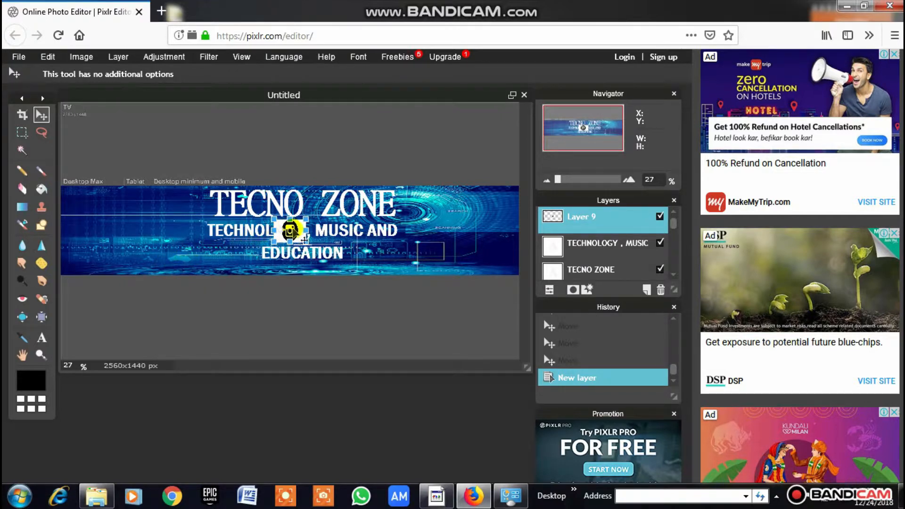
{"action": "left_click_drag", "start_coordinate": [305, 240], "coordinate": [89, 272]}
{"action": "left_click", "coordinate": [128, 295]}
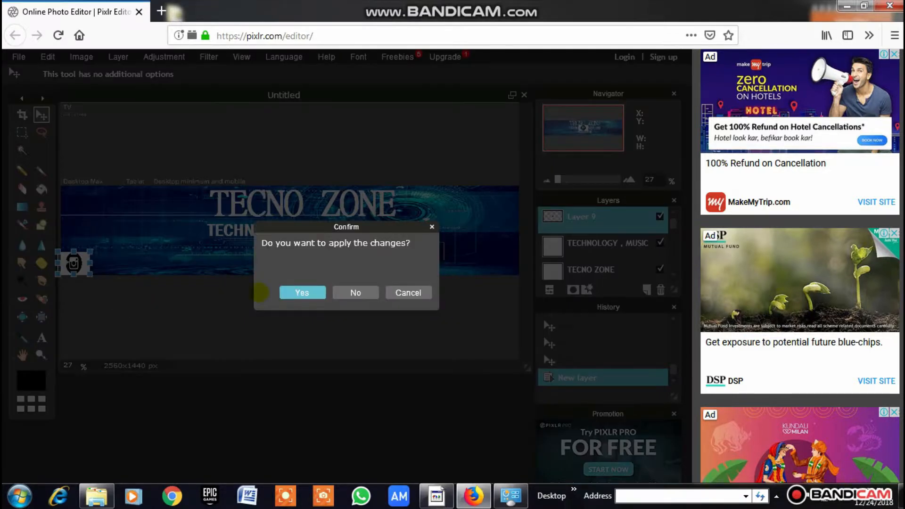
{"action": "left_click", "coordinate": [297, 292]}
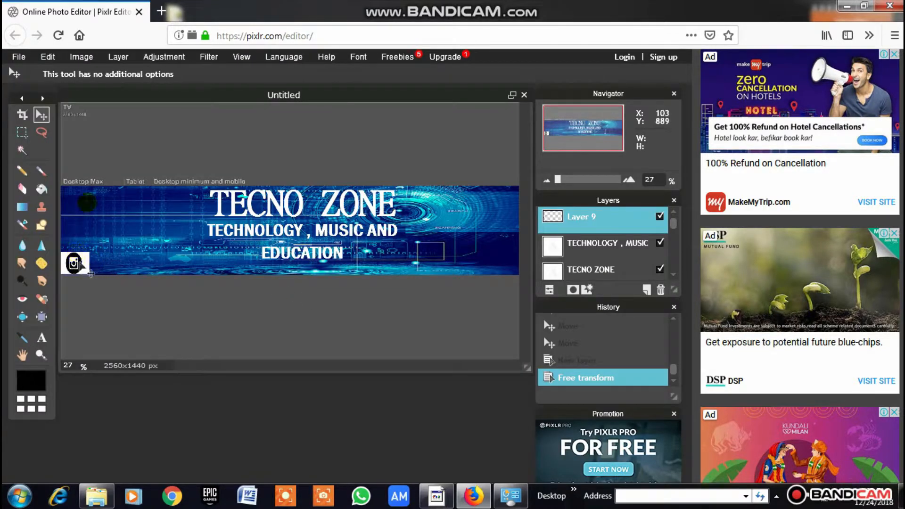
- Open the Facebook icon, image 1 in the channel banners Logos folder, as a new layer
{"action": "left_click", "coordinate": [119, 58]}
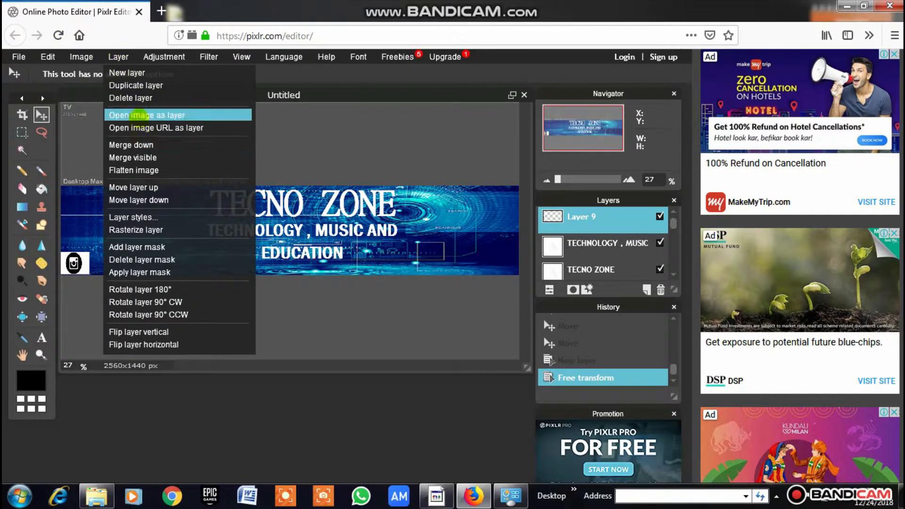
{"action": "left_click", "coordinate": [146, 115]}
{"action": "left_click", "coordinate": [327, 298]}
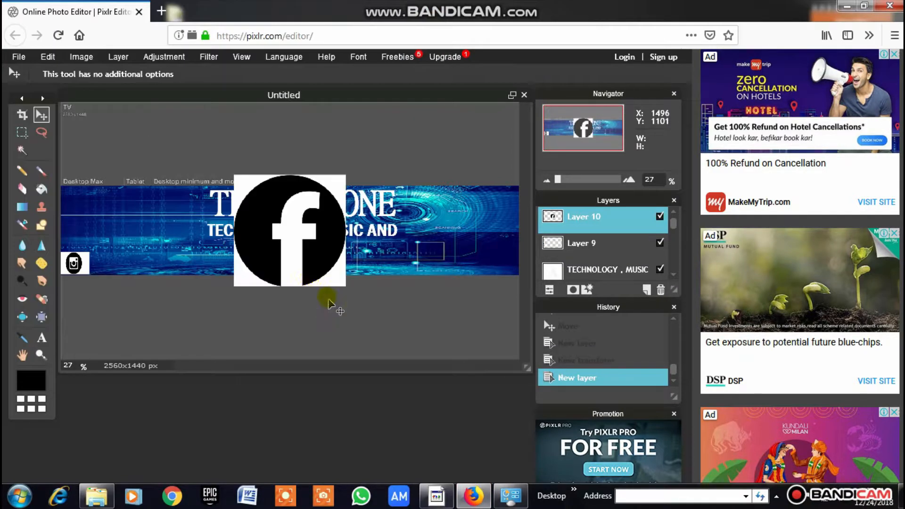
- Shrink the Facebook icon with Free transform, place it in the banner strip's lower-right corner and apply the changes
{"action": "left_click", "coordinate": [48, 56]}
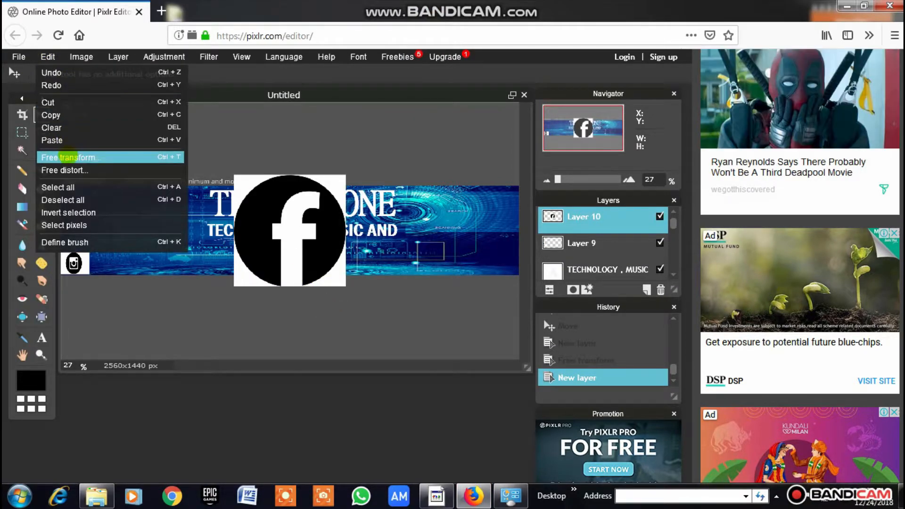
{"action": "left_click", "coordinate": [68, 157]}
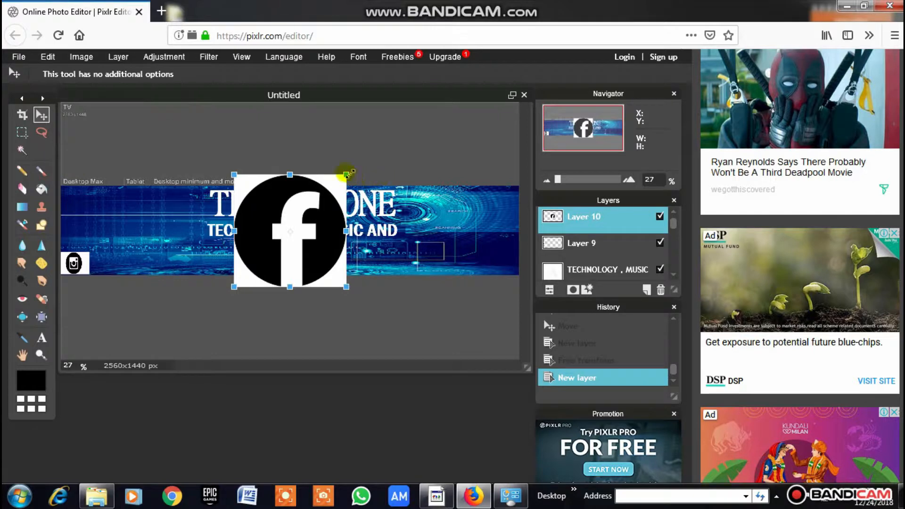
{"action": "left_click_drag", "start_coordinate": [347, 175], "coordinate": [302, 213]}
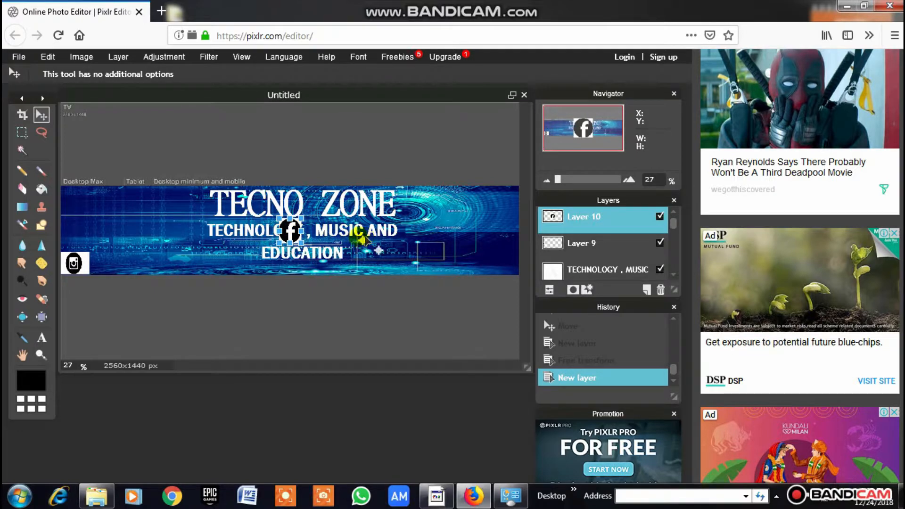
{"action": "left_click_drag", "start_coordinate": [305, 241], "coordinate": [519, 273]}
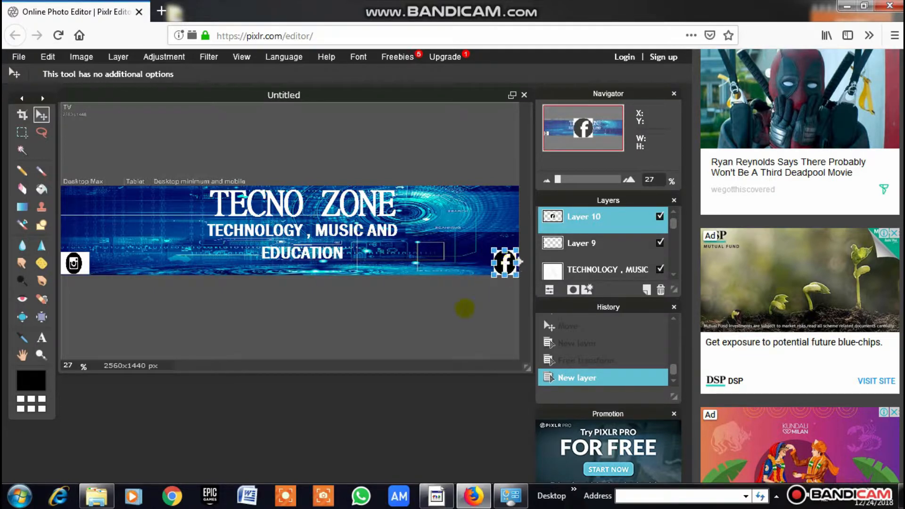
{"action": "left_click", "coordinate": [465, 309]}
{"action": "left_click", "coordinate": [306, 293]}
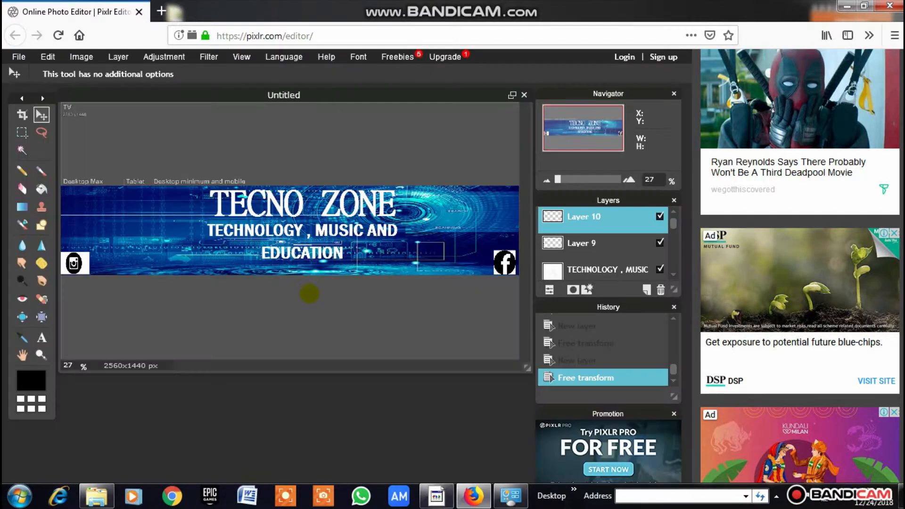
- Open the YouTube Subscribe button, image 8 in the YT pics folder, as a new layer
{"action": "left_click", "coordinate": [118, 57]}
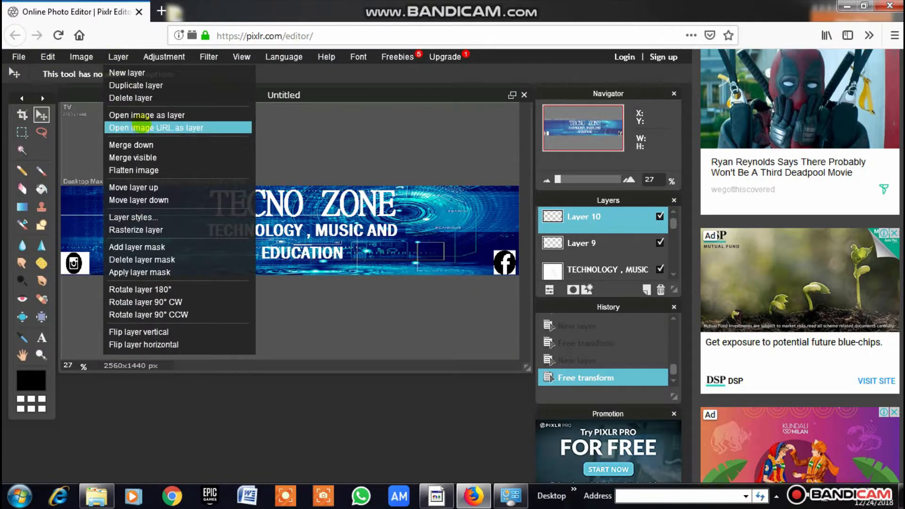
{"action": "left_click", "coordinate": [212, 115]}
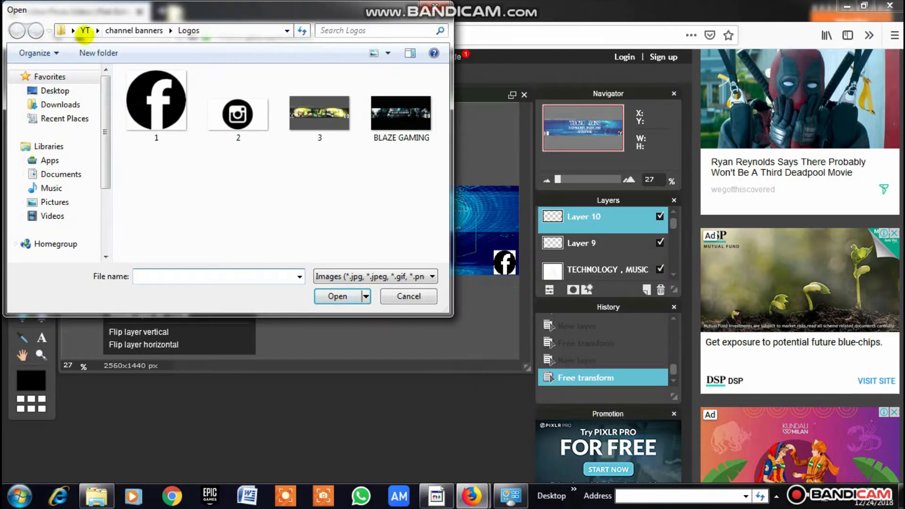
{"action": "left_click", "coordinate": [84, 31]}
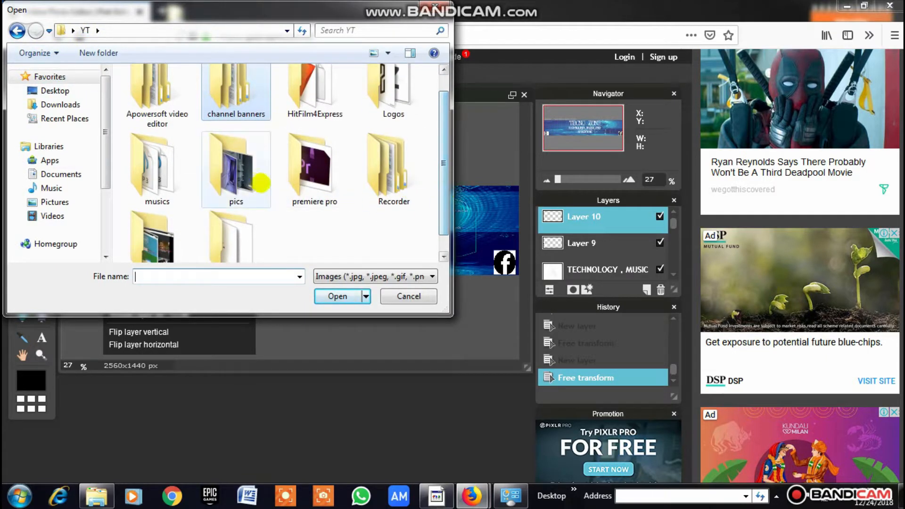
{"action": "double_click", "coordinate": [237, 196]}
{"action": "left_click", "coordinate": [235, 207]}
{"action": "left_click", "coordinate": [336, 296]}
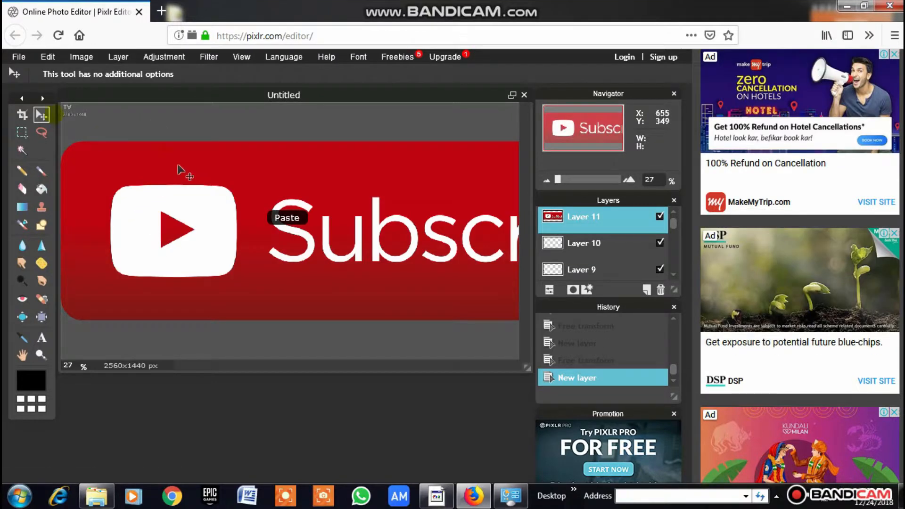
- Shrink the Subscribe button with Free transform, place it just beside the Instagram icon in the banner strip and apply the changes
{"action": "left_click", "coordinate": [45, 57]}
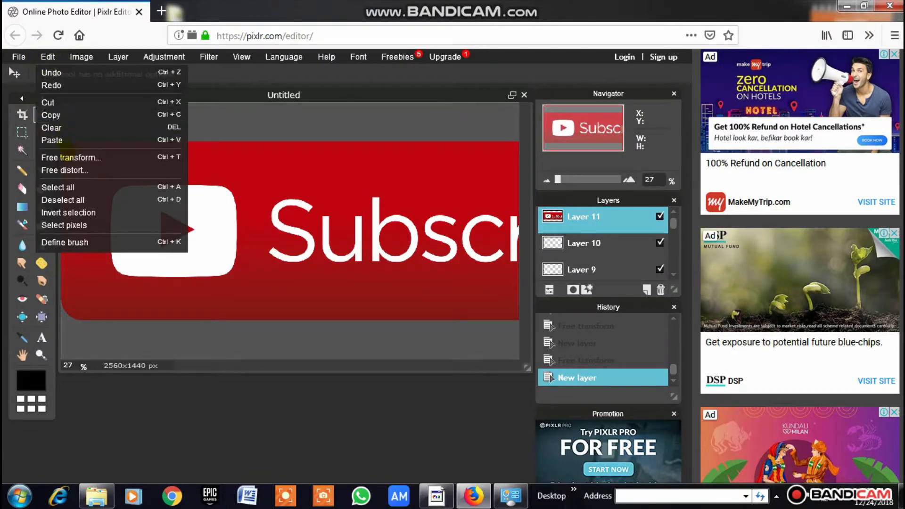
{"action": "left_click", "coordinate": [71, 157]}
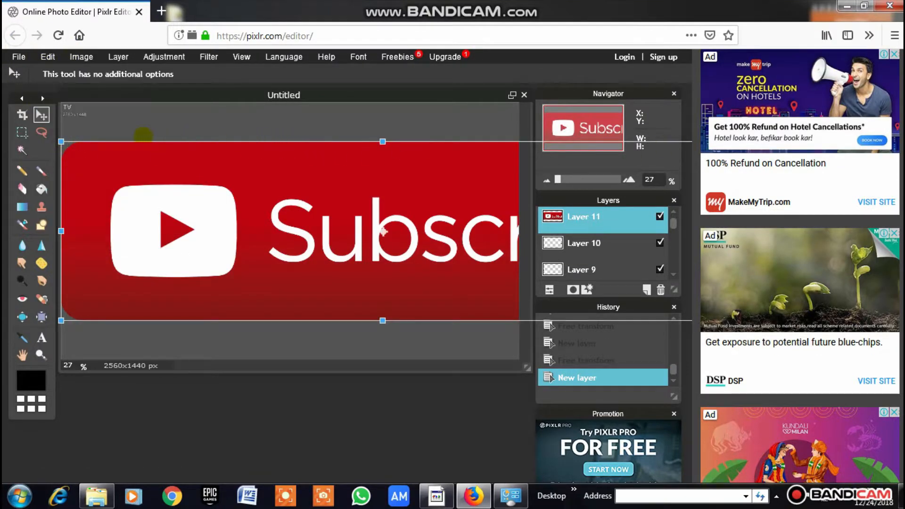
{"action": "left_click_drag", "start_coordinate": [61, 142], "coordinate": [126, 276]}
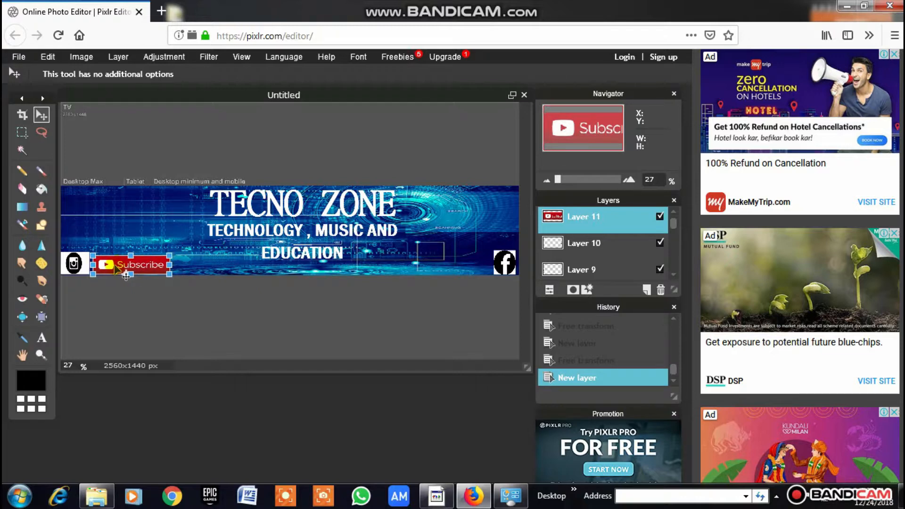
{"action": "left_click", "coordinate": [236, 288]}
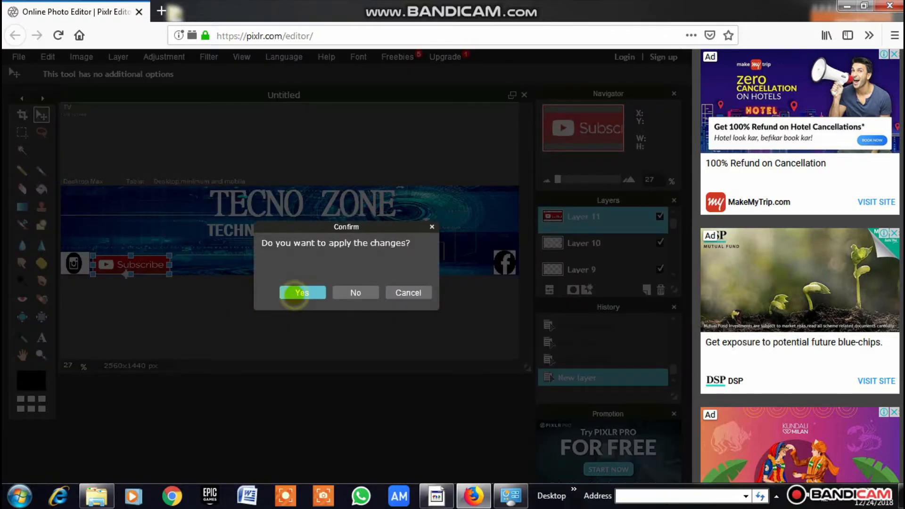
{"action": "left_click", "coordinate": [296, 293]}
{"action": "key", "text": "ctrl+z"}
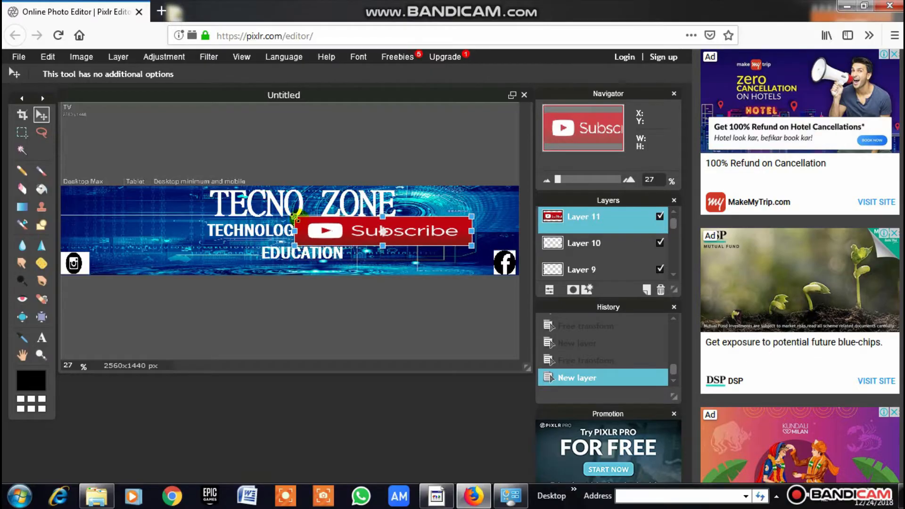
- Scale down the red Subscribe button, position it immediately to the right of the Instagram logo and apply the transformation
{"action": "left_click_drag", "start_coordinate": [333, 222], "coordinate": [126, 276]}
{"action": "left_click", "coordinate": [235, 285]}
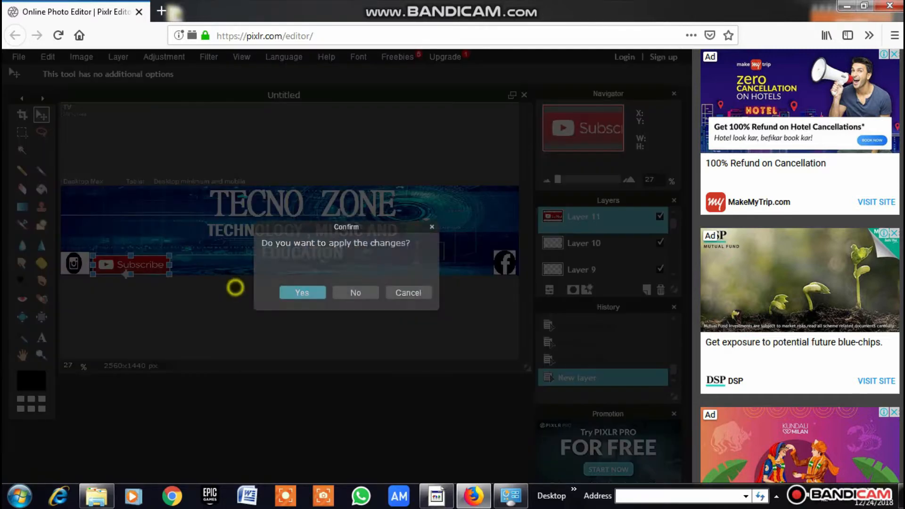
{"action": "left_click", "coordinate": [297, 293]}
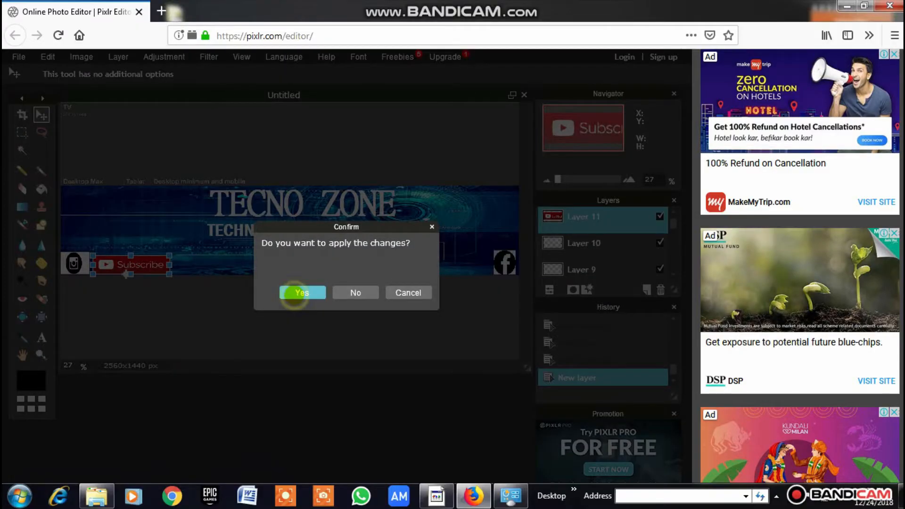
{"action": "left_click", "coordinate": [295, 294]}
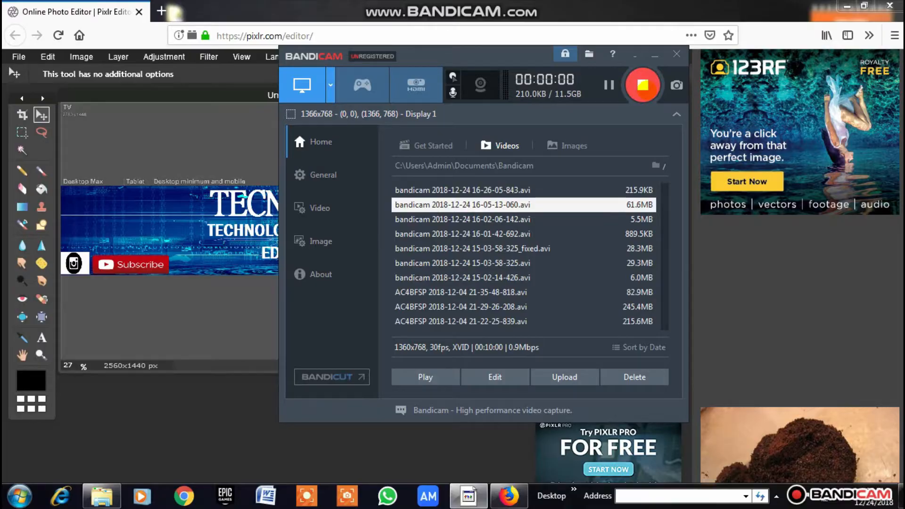
- Start saving the banner to the computer as a JPEG with the quality set to 90
{"action": "key", "text": "alt+Tab"}
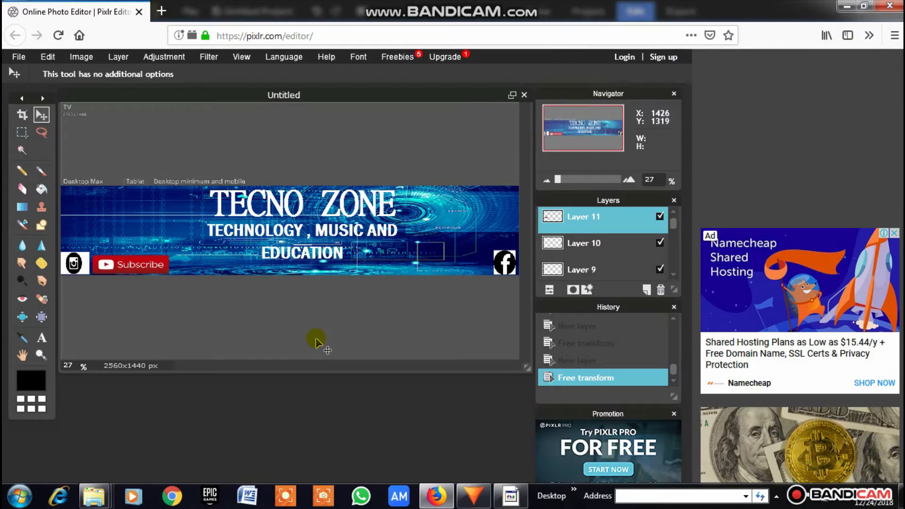
{"action": "left_click", "coordinate": [18, 57]}
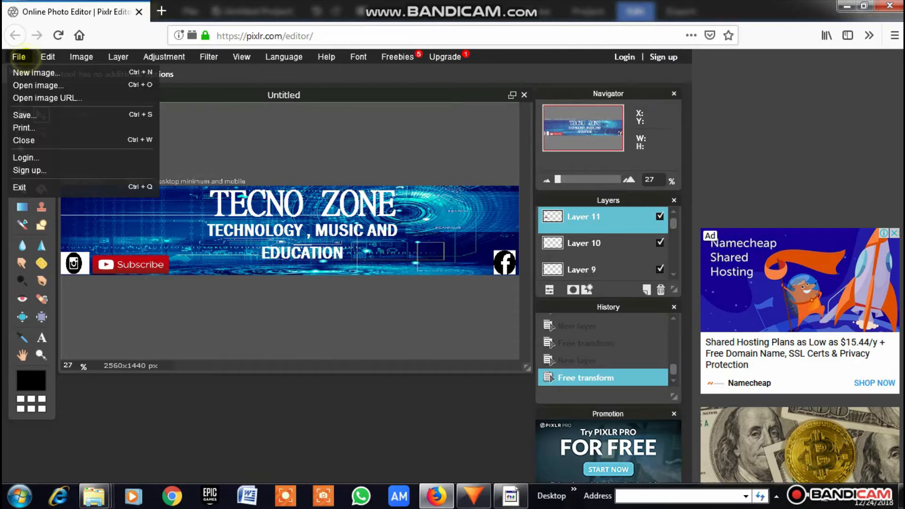
{"action": "left_click", "coordinate": [21, 115]}
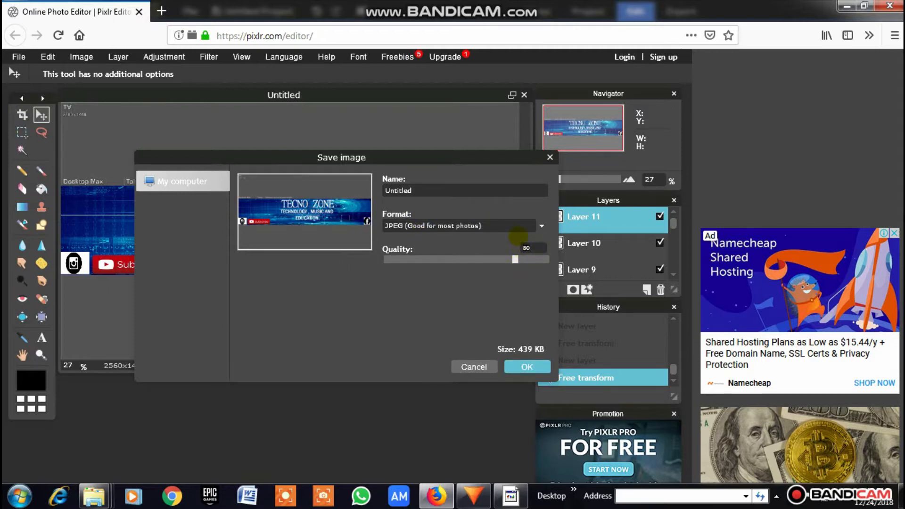
{"action": "key", "text": "BackSpace"}
{"action": "key", "text": "BackSpace"}
{"action": "type", "text": "9"}
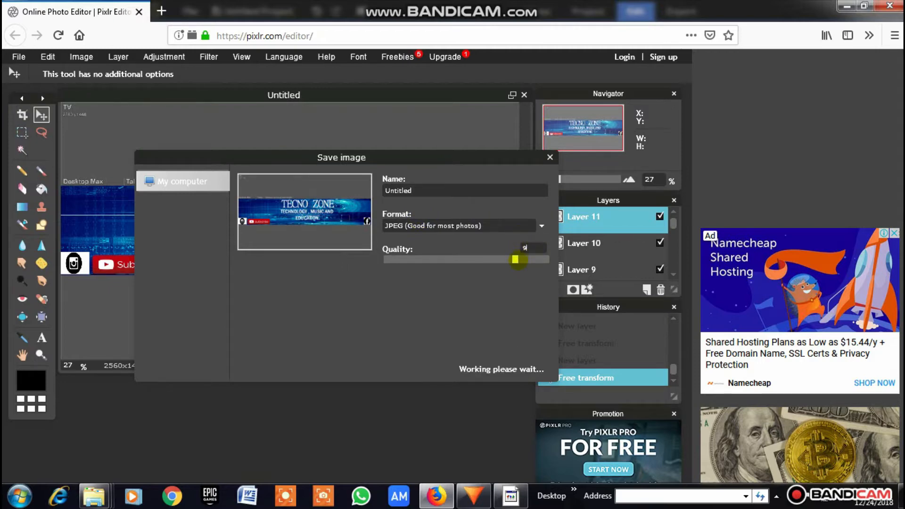
{"action": "type", "text": "00"}
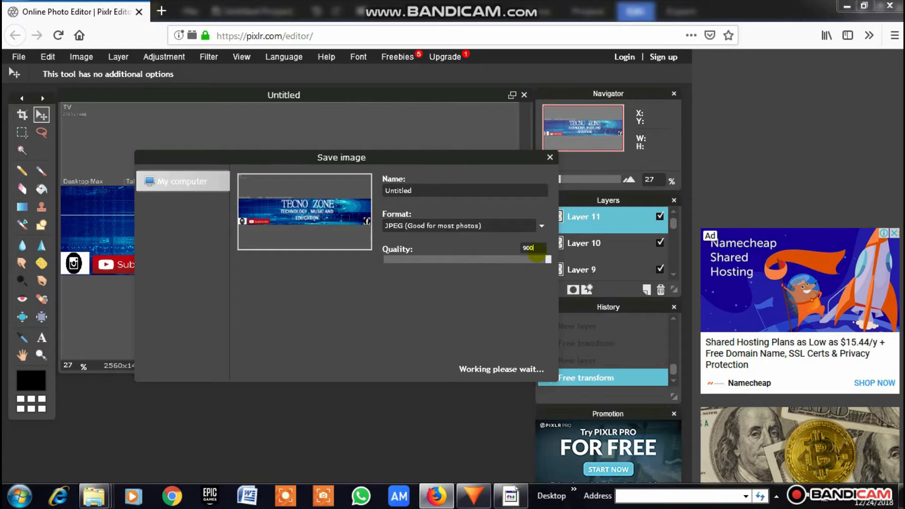
{"action": "key", "text": "BackSpace"}
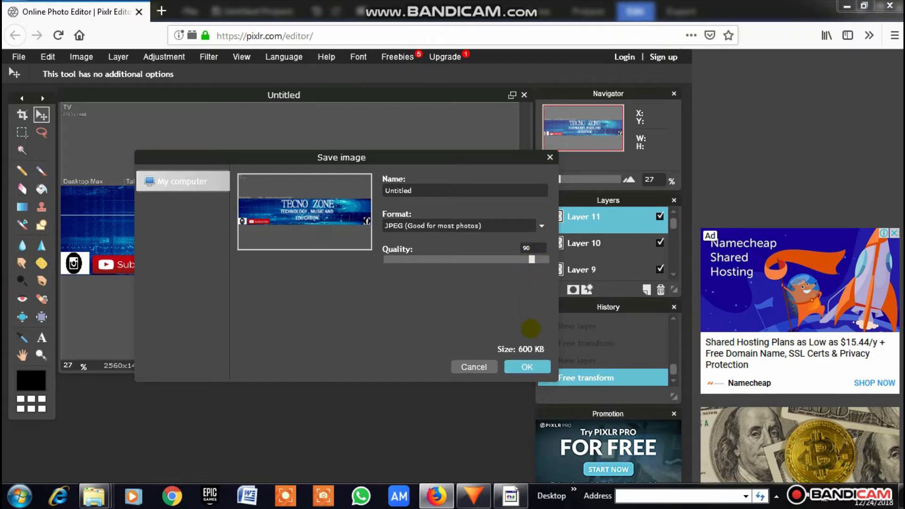
- Accept the image settings and choose the Finished folder inside YT's channel banners folder as the save location
{"action": "left_click", "coordinate": [528, 367]}
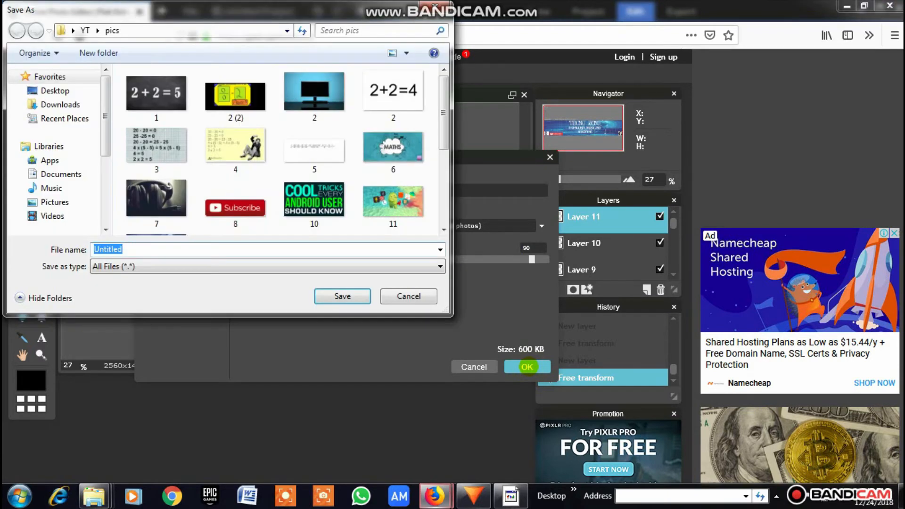
{"action": "left_click", "coordinate": [84, 30]}
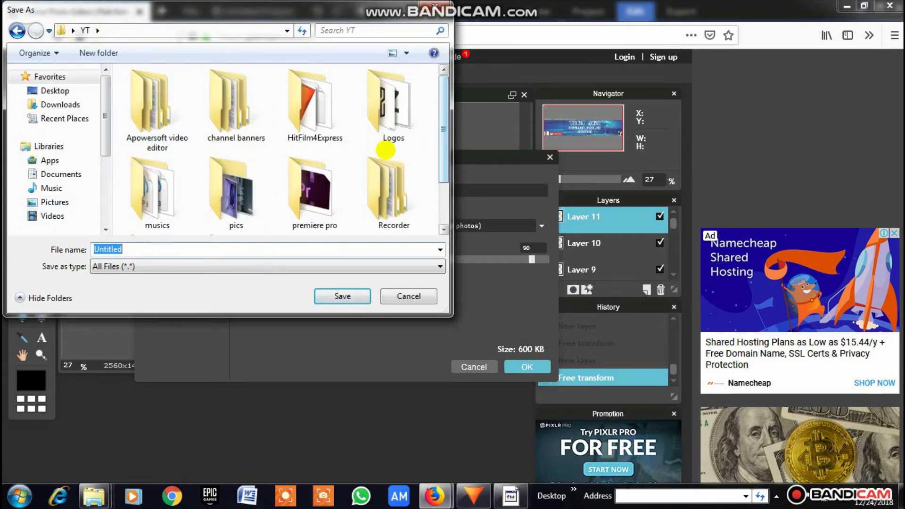
{"action": "double_click", "coordinate": [220, 102]}
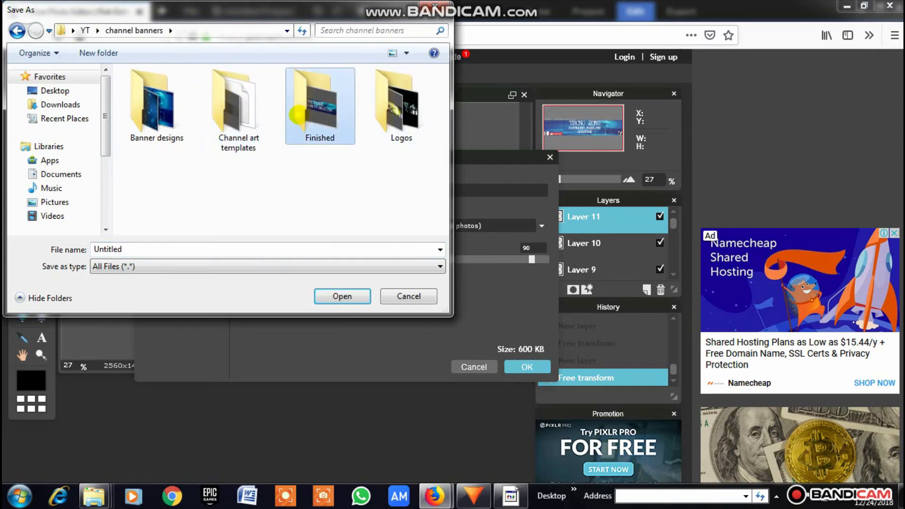
{"action": "double_click", "coordinate": [315, 99]}
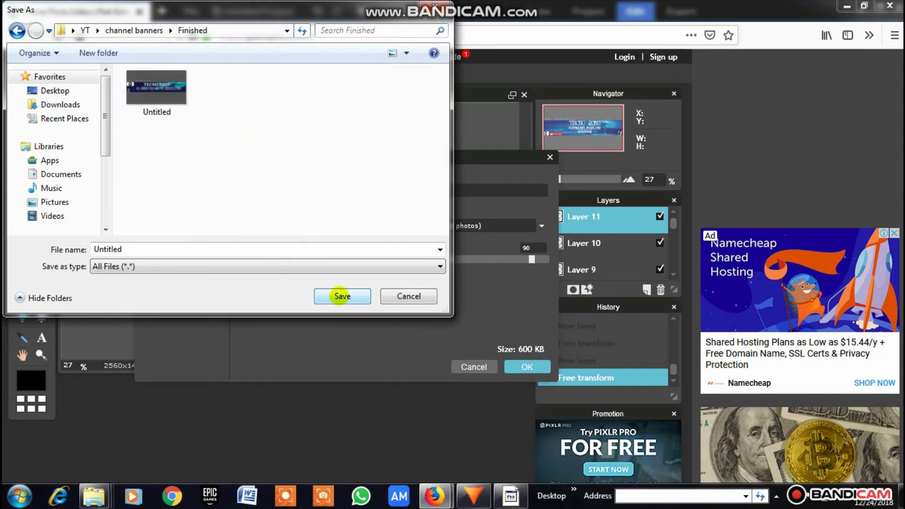
- Save the banner in the Finished folder under the file name 1, declining to replace the existing Untitled.jpg
{"action": "left_click", "coordinate": [343, 297]}
{"action": "left_click", "coordinate": [521, 246]}
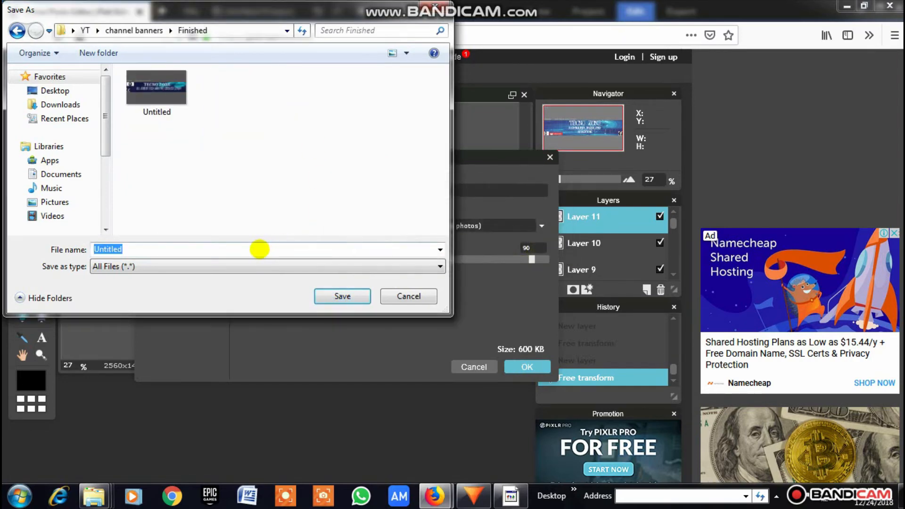
{"action": "type", "text": "1"}
{"action": "left_click", "coordinate": [330, 296]}
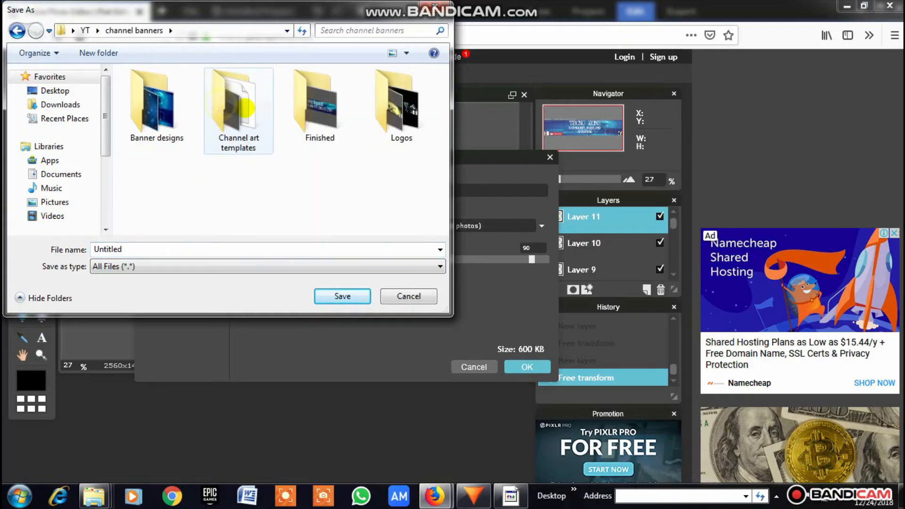
{"action": "double_click", "coordinate": [302, 111]}
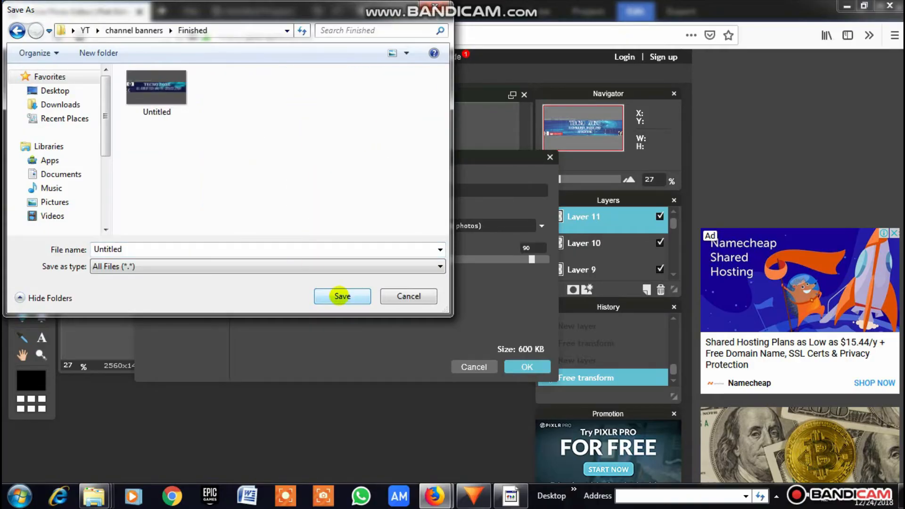
{"action": "left_click", "coordinate": [342, 296]}
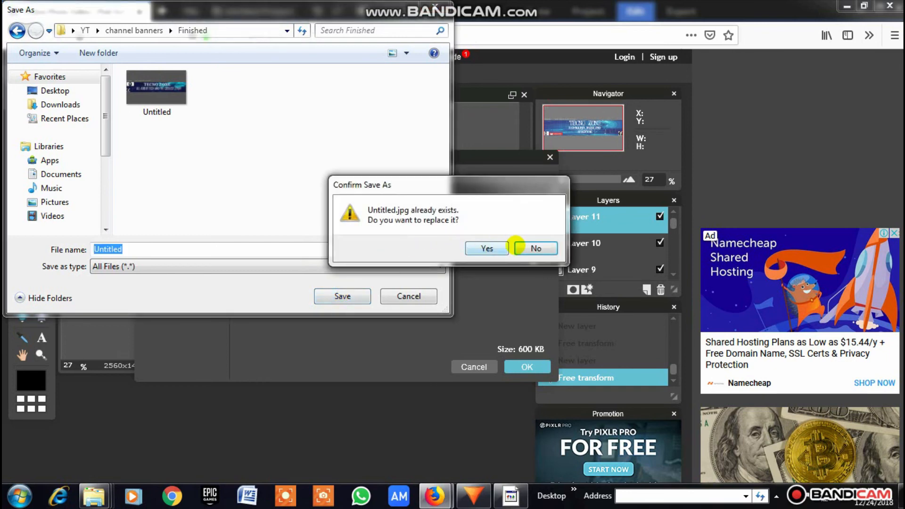
{"action": "left_click", "coordinate": [521, 246]}
{"action": "type", "text": "1"}
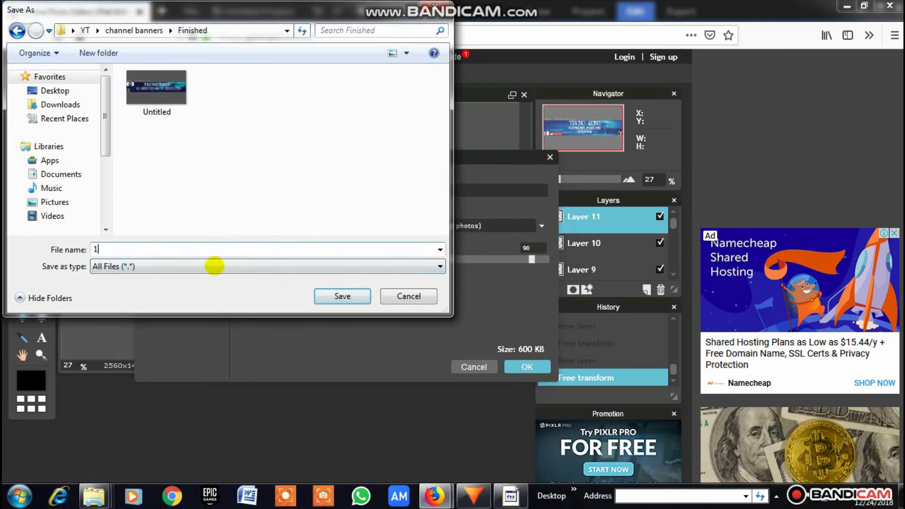
{"action": "left_click", "coordinate": [326, 296]}
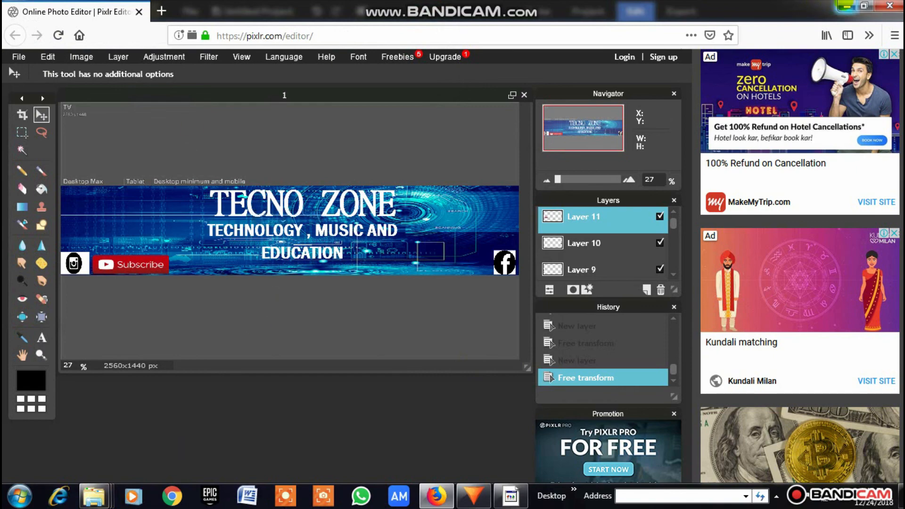
{"action": "left_click", "coordinate": [847, 6]}
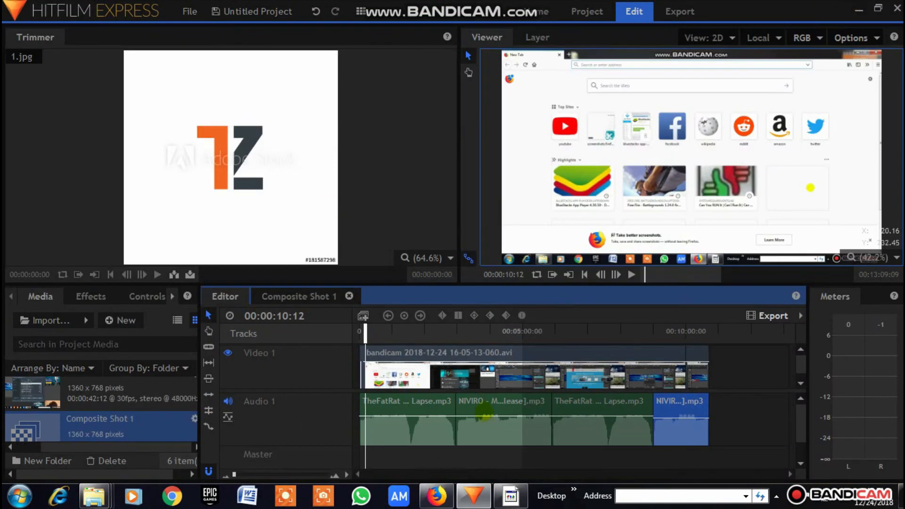
{"action": "key", "text": "alt+Tab"}
{"action": "left_click", "coordinate": [847, 6]}
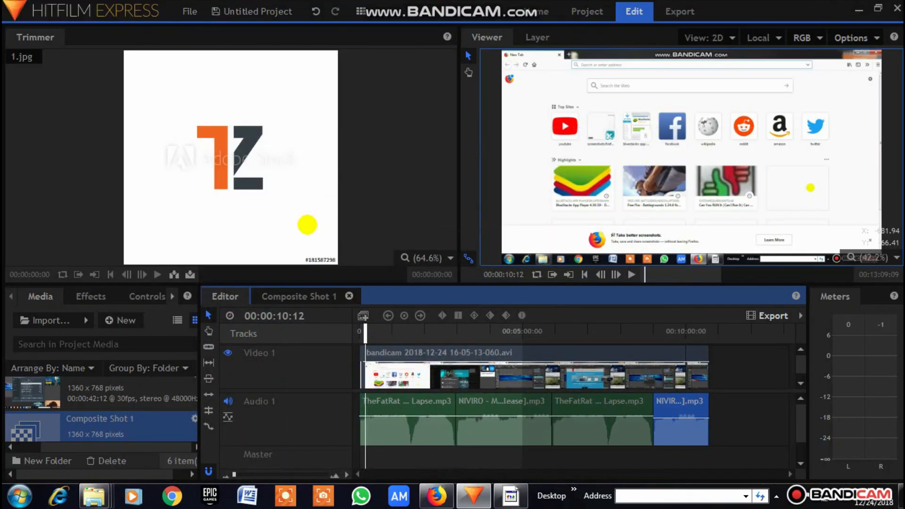